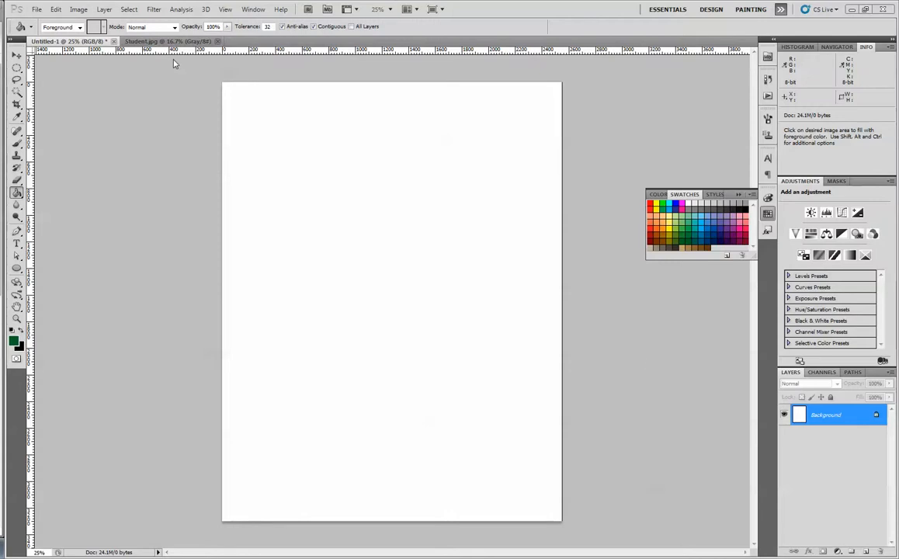
click(81, 11)
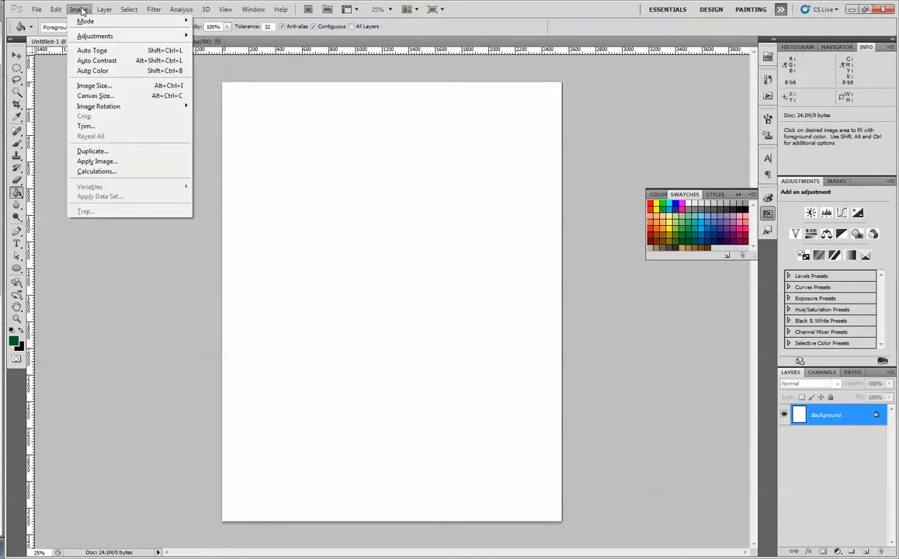
mouse_move(52, 12)
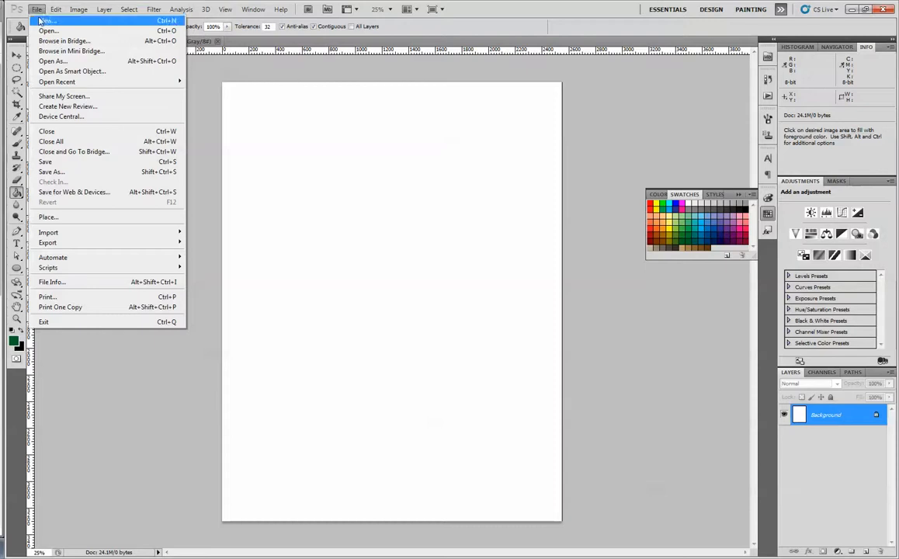
click(46, 17)
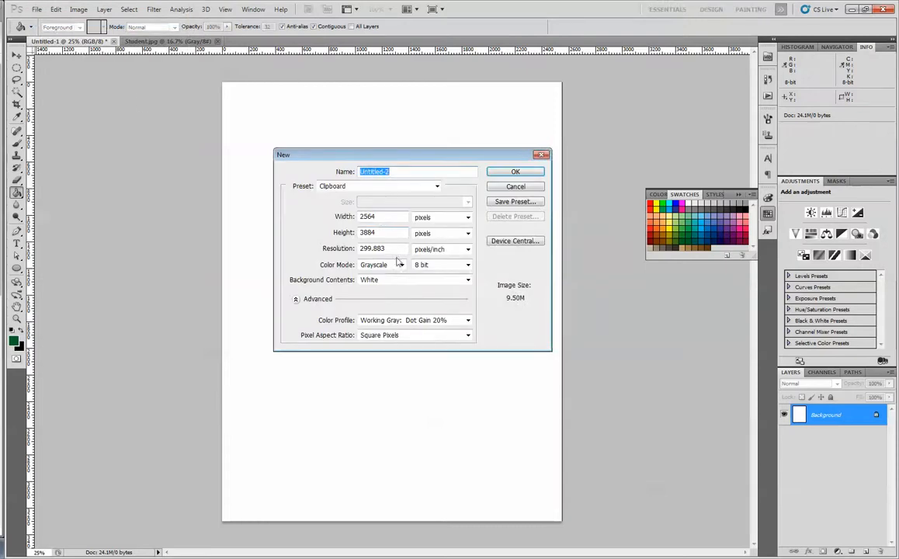
click(513, 174)
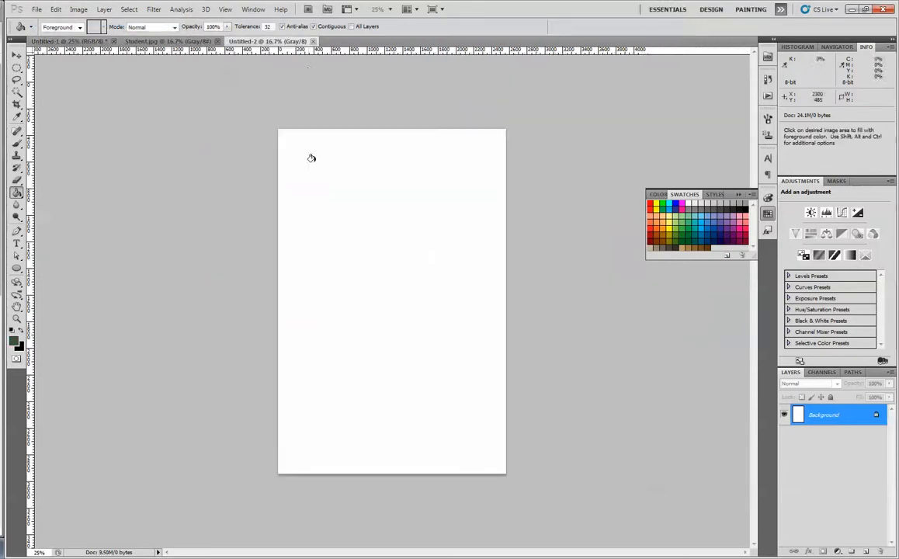
click(313, 42)
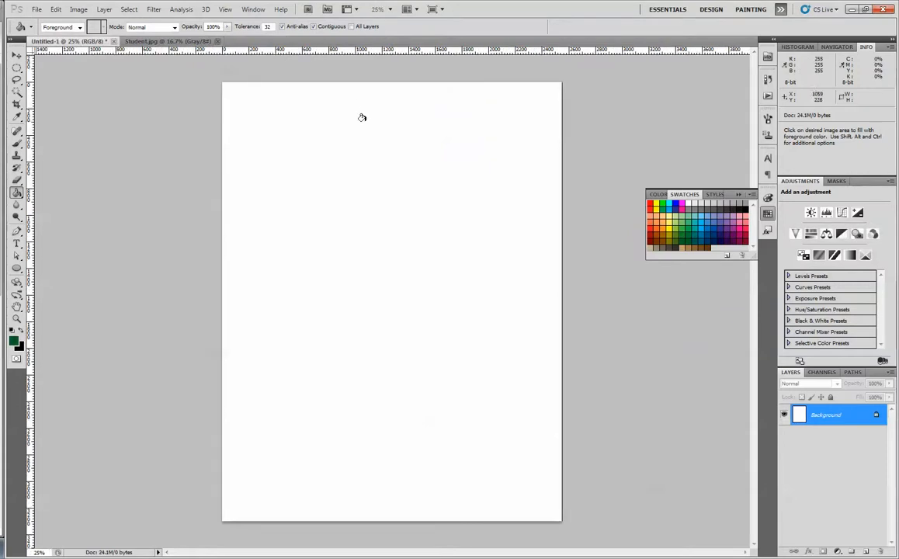
- Check the pixel dimensions, document size and resolution of the blank document
click(80, 10)
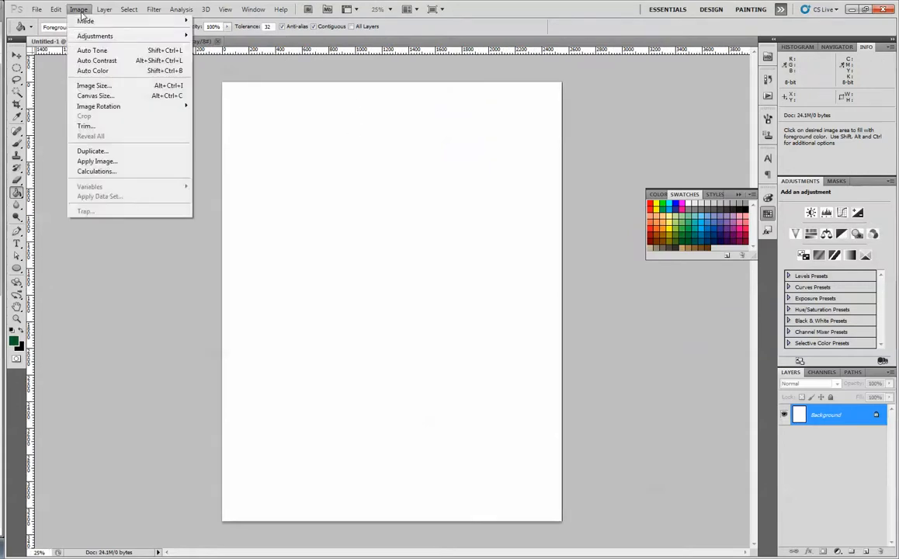
click(85, 87)
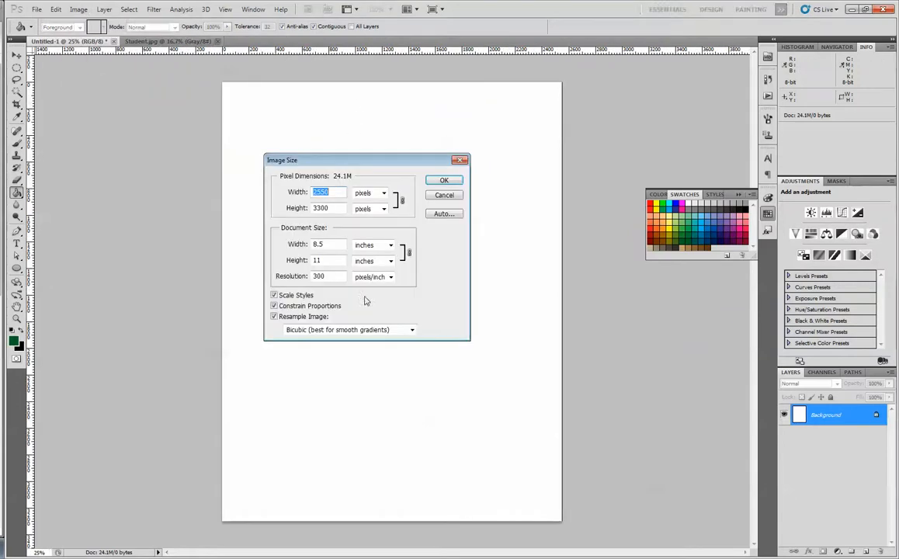
click(444, 195)
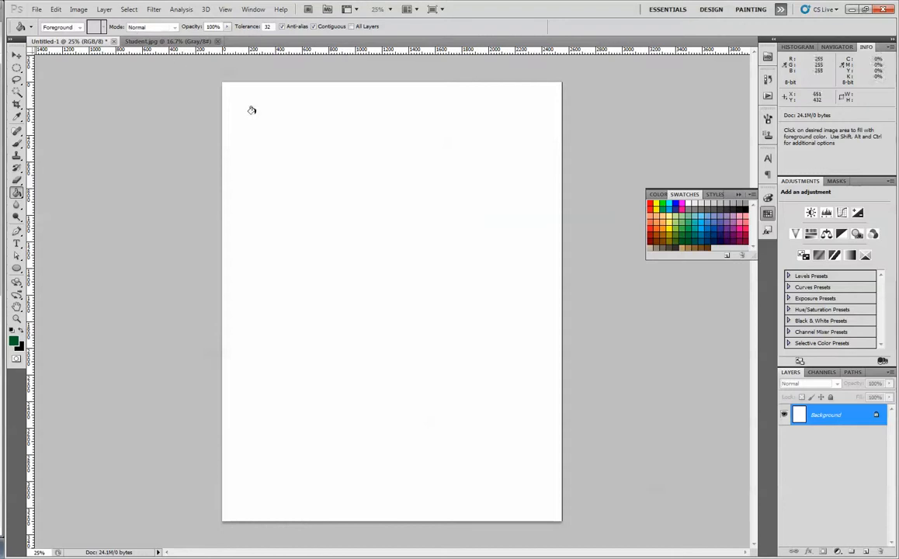
- Convert the blank document's color mode to CMYK Color, accepting the default profile
click(80, 10)
mouse_move(154, 21)
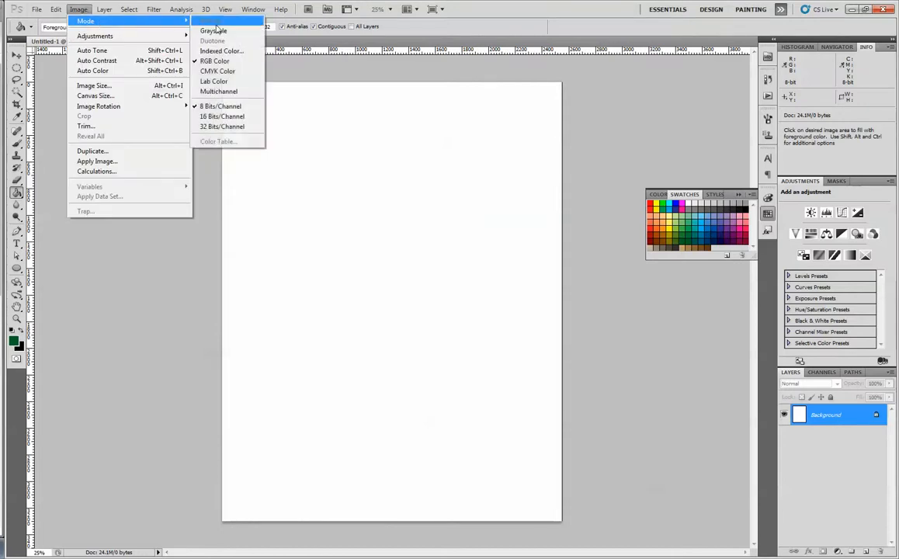
click(206, 71)
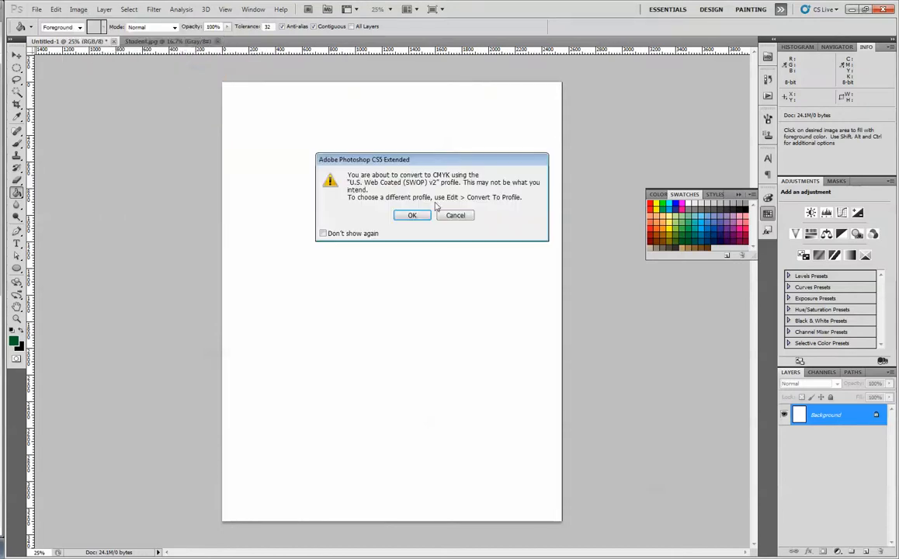
key(Return)
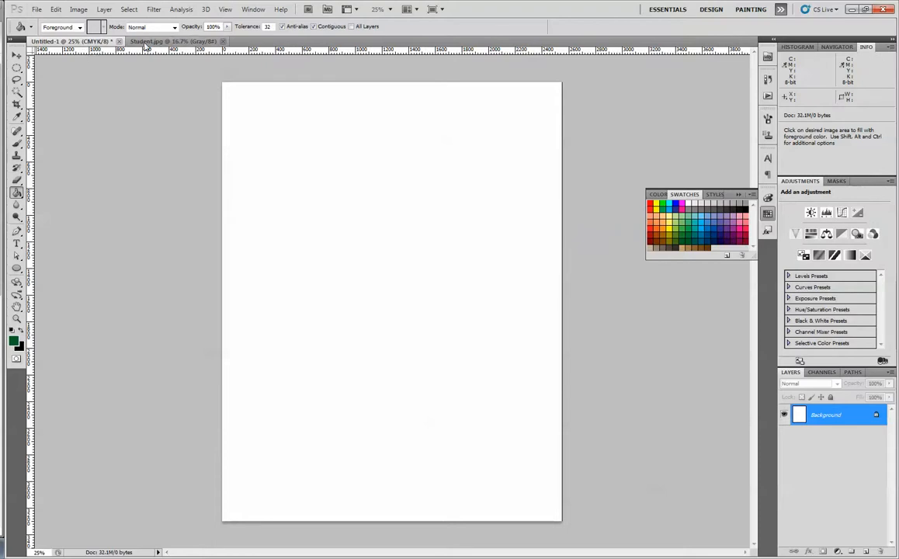
- Copy the whole graduate picture from Student.jpg and paste it into the blank Untitled-1 document
click(148, 42)
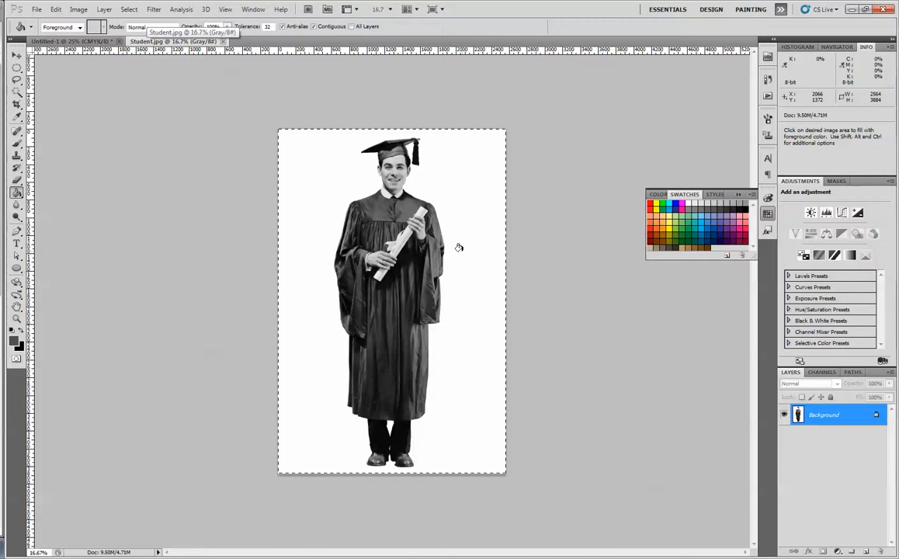
key(ctrl)
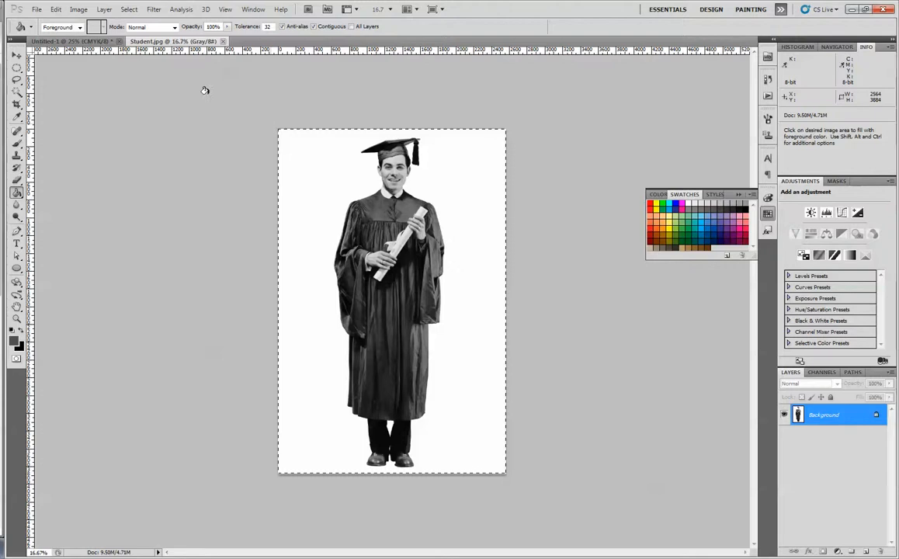
click(87, 42)
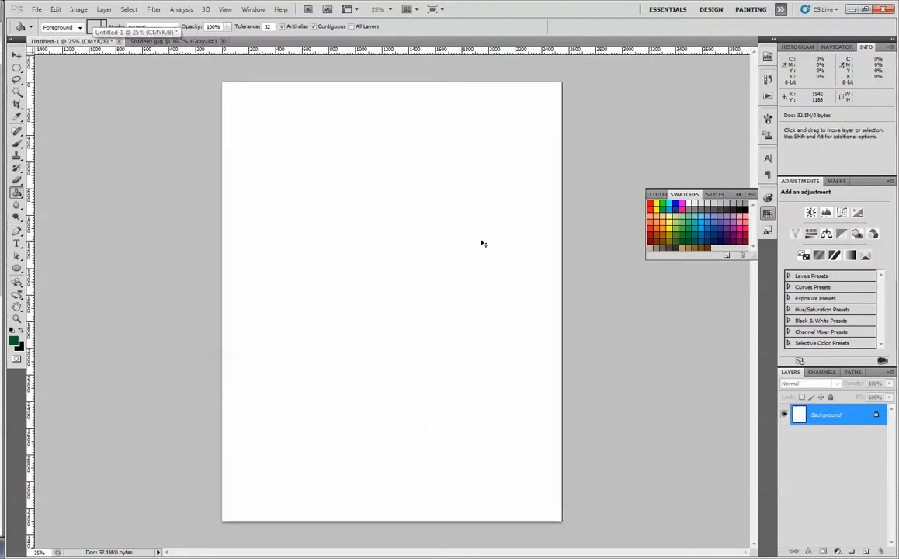
key(ctrl+v)
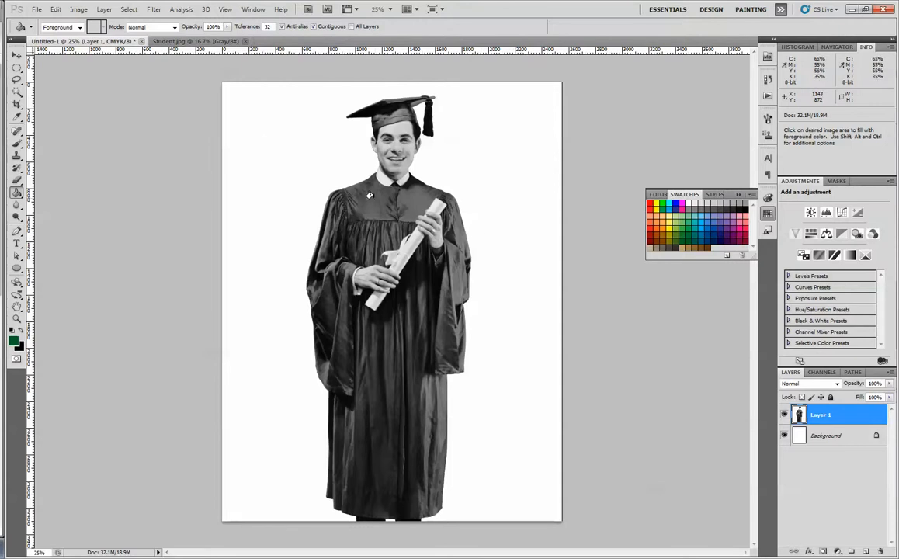
- Scale the pasted graduate layer proportionally down to a tiny size with Free Transform and apply it
click(16, 57)
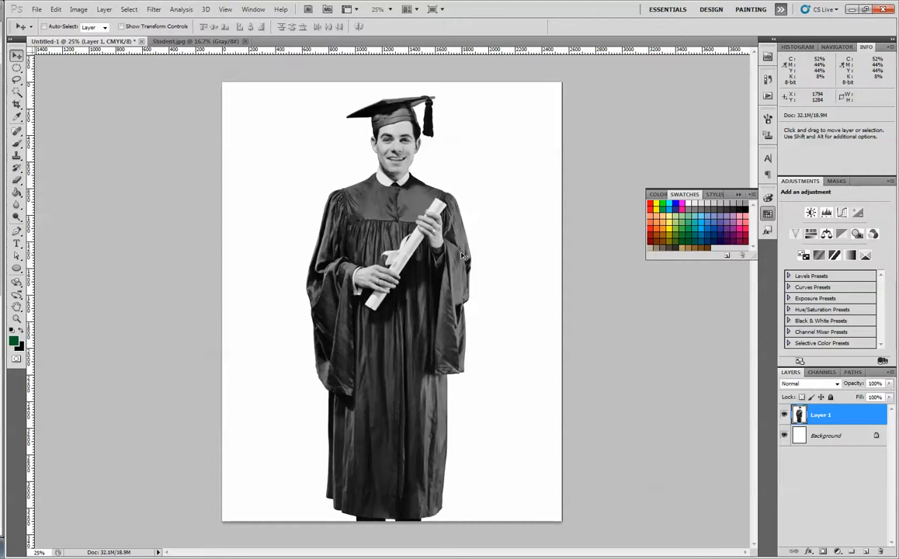
mouse_move(462, 257)
mouse_down()
mouse_move(401, 263)
mouse_move(437, 223)
mouse_move(427, 168)
mouse_move(413, 239)
mouse_move(448, 255)
mouse_up()
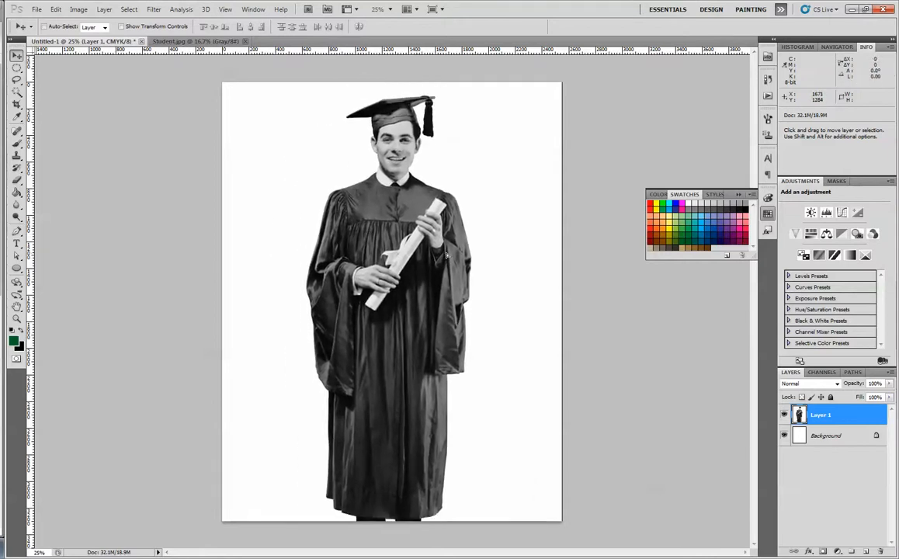
key(ctrl+t)
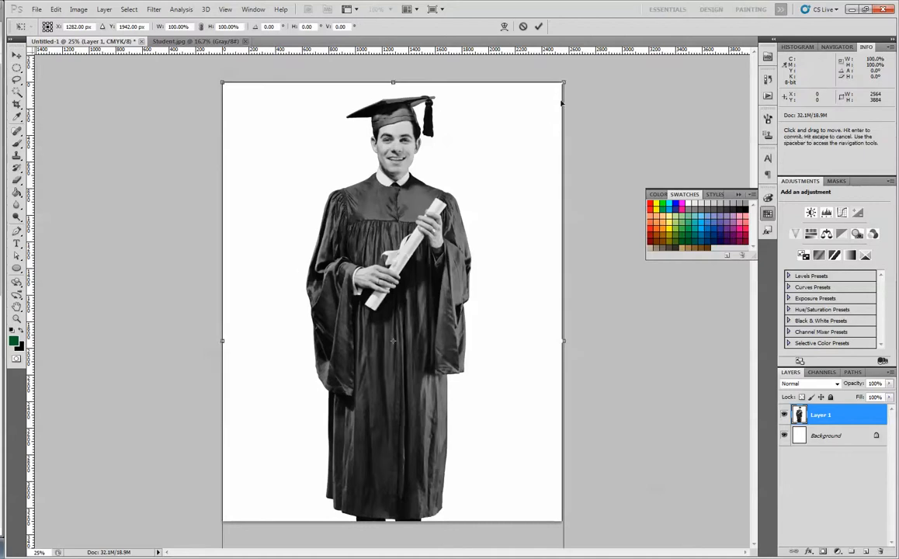
drag(564, 80, 545, 97)
key(Return)
- Scale the tiny graduate back up to about 1145% to nearly fill the page height and move it to the page's left half
key(ctrl+t)
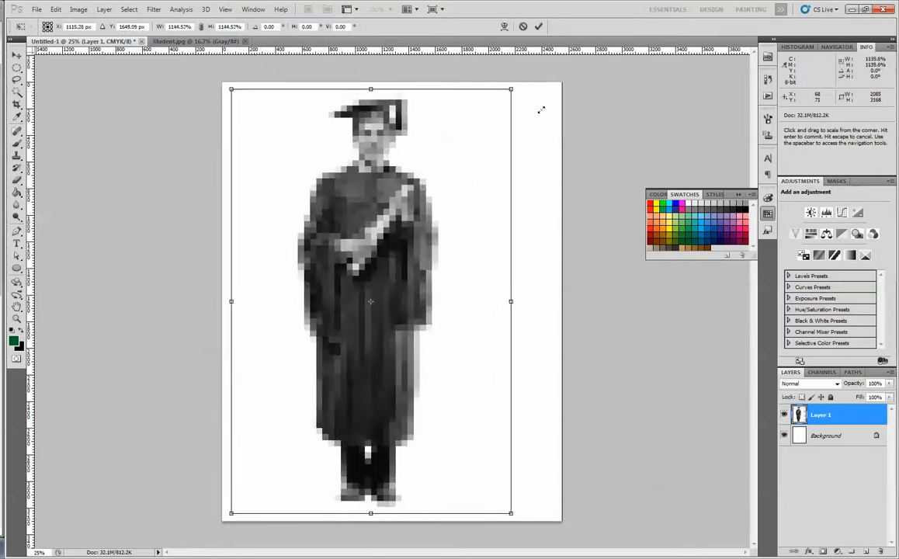
key(Return)
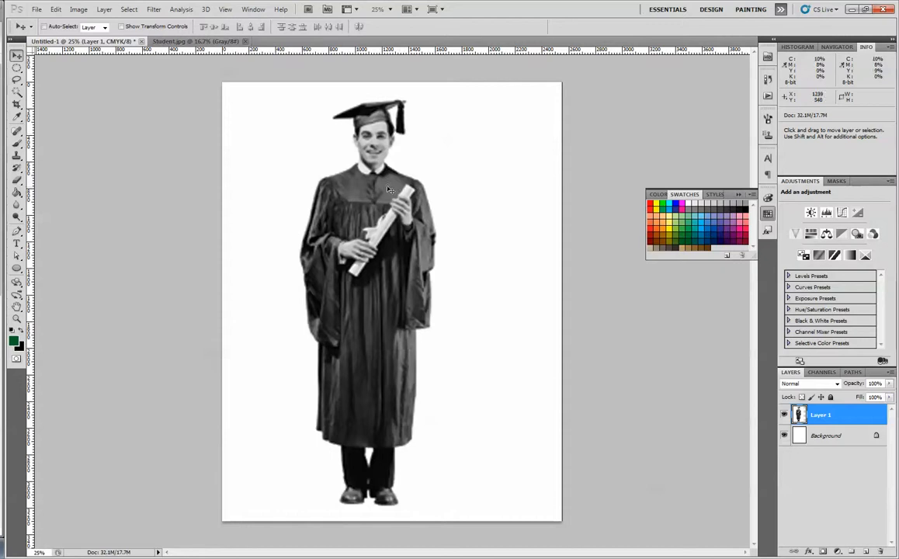
drag(401, 247, 351, 248)
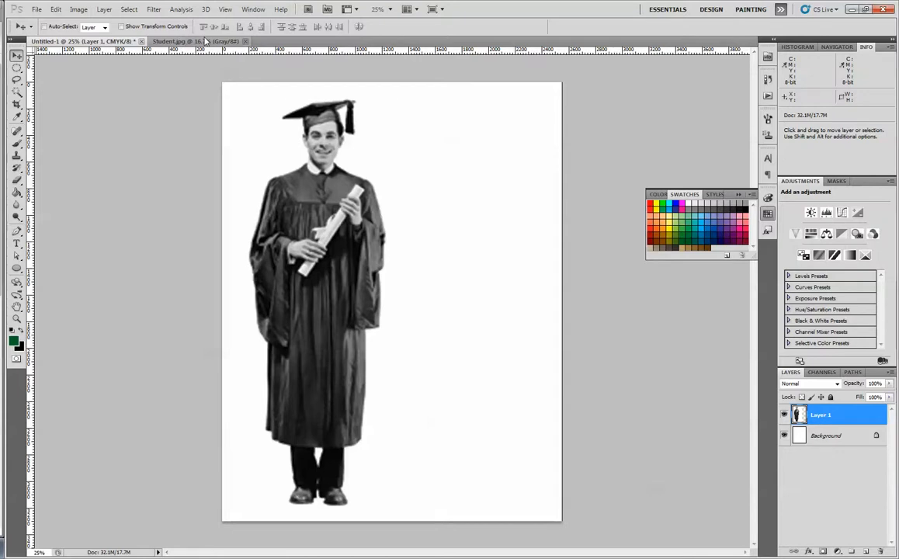
- Paste a second copy of the graduate, then name the first copy's layer Raster and the new layer Smart Object
key(ctrl+v)
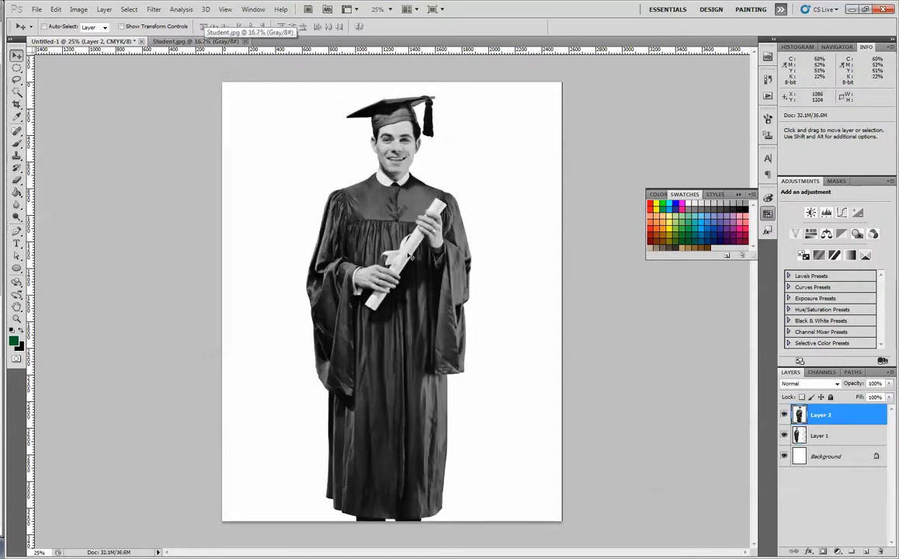
double_click(823, 438)
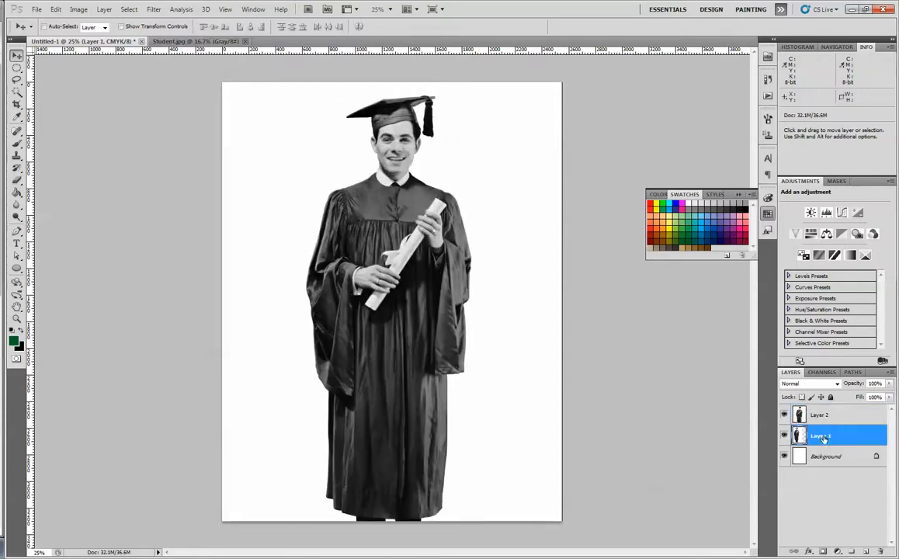
text(Raster)
double_click(816, 416)
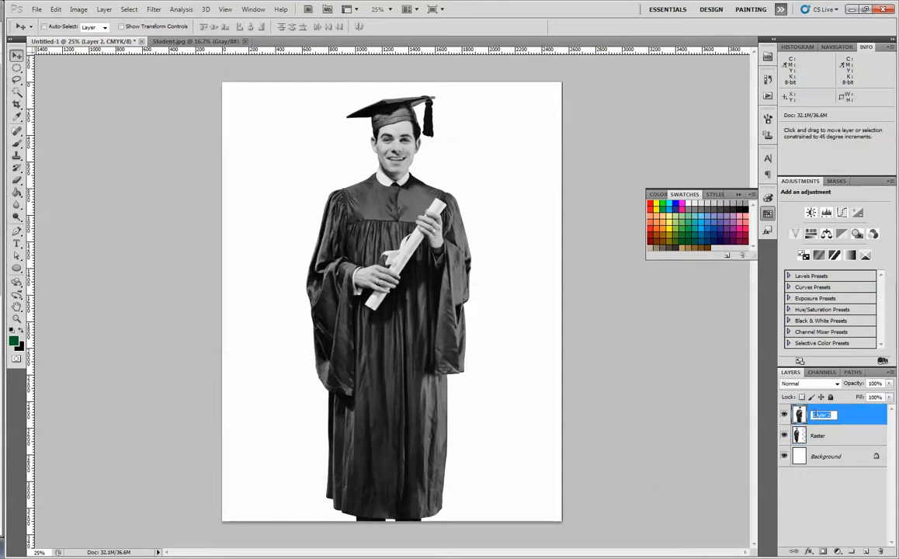
text(Smart Ob)
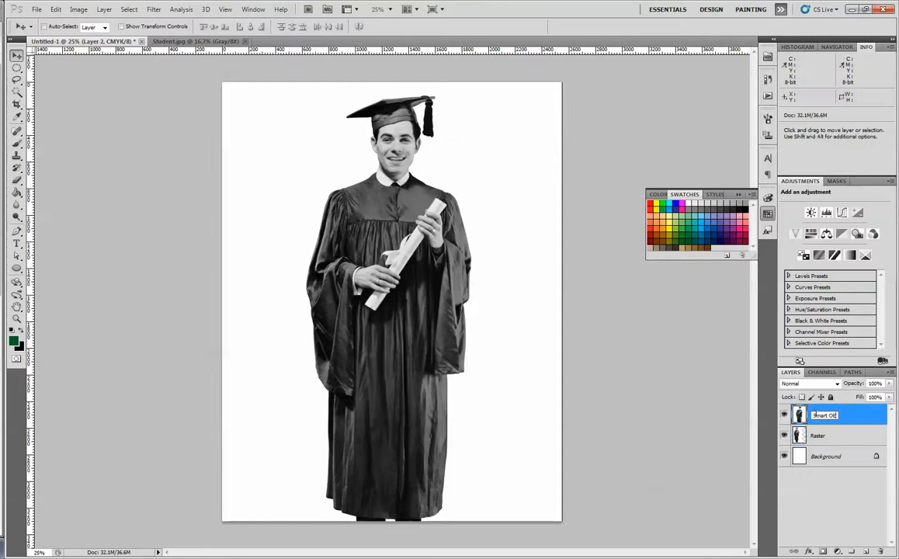
text(ject)
key(Return)
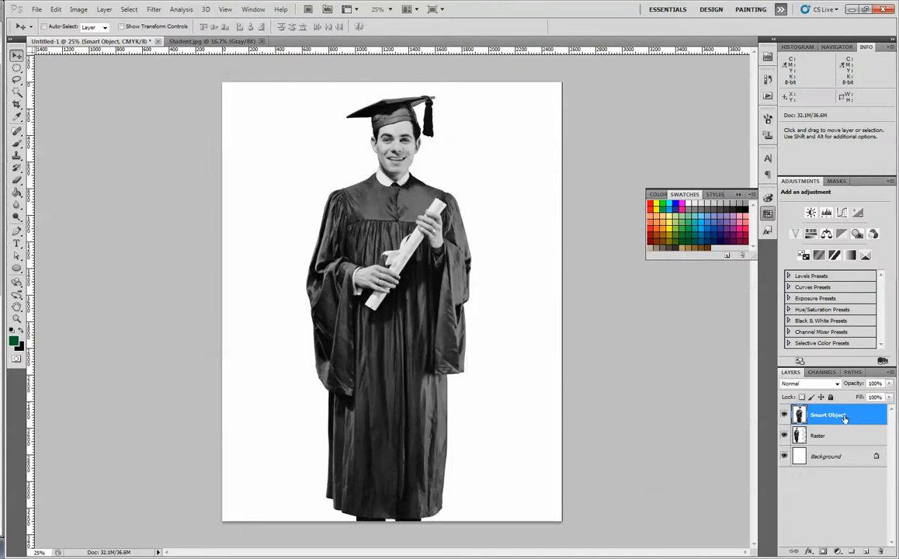
- Convert the layer named Smart Object into a smart object
right_click(800, 415)
right_click(840, 413)
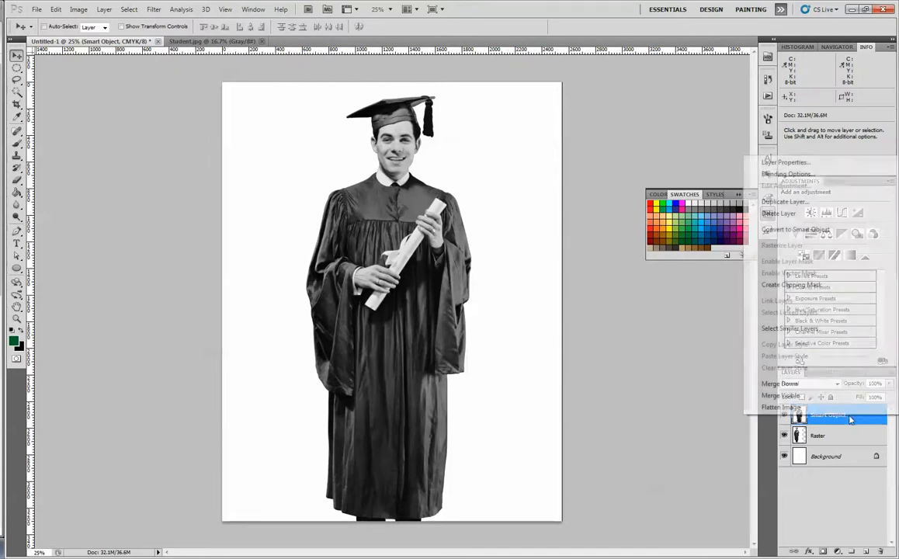
click(813, 229)
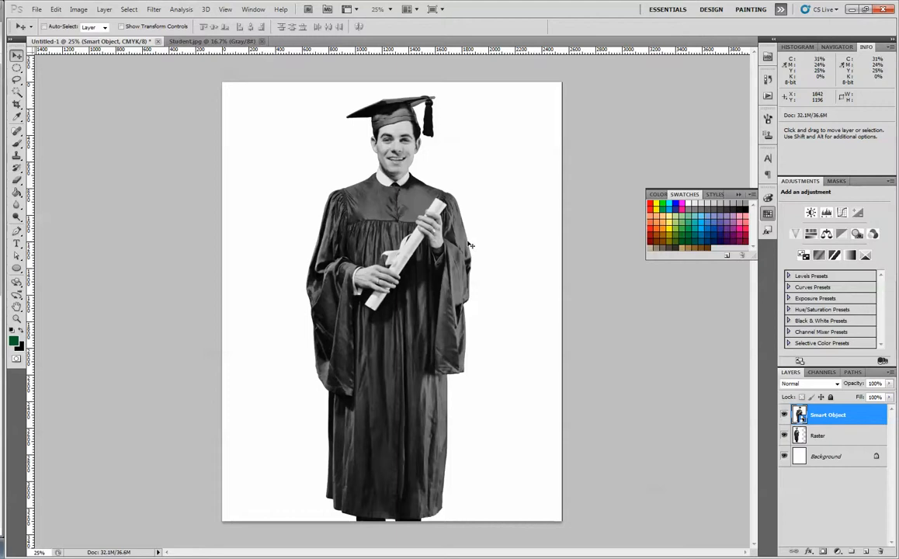
key(ctrl+t)
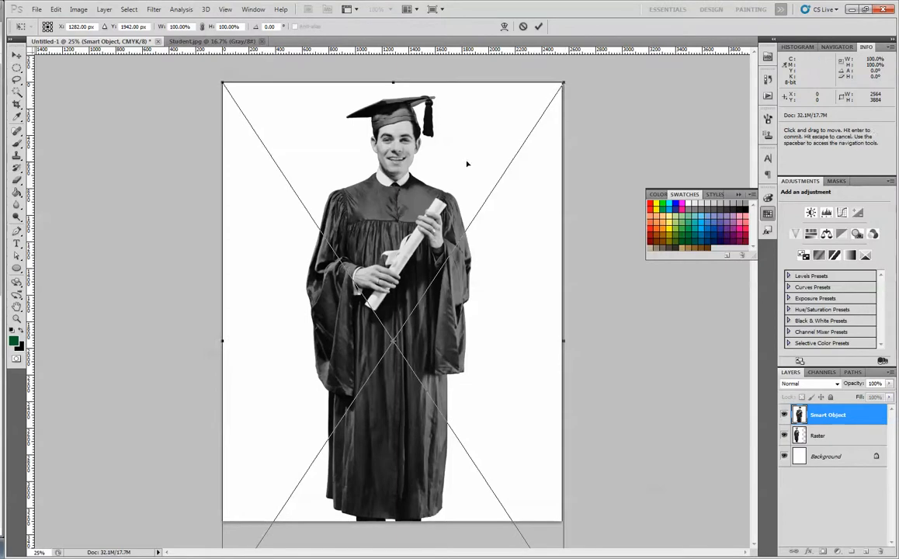
key(Return)
- Set the Smart Object layer's blend mode to Multiply and move its graduate to the right of the Raster one
click(806, 383)
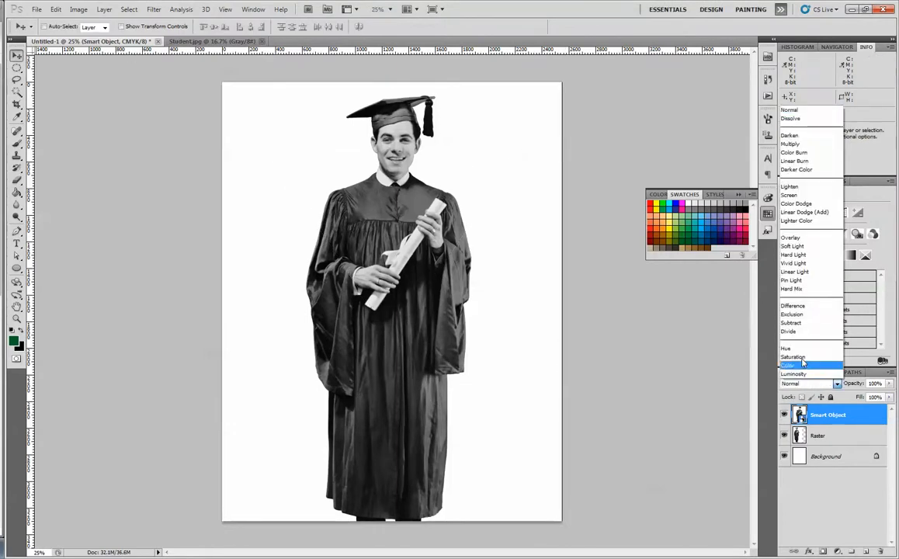
click(792, 143)
drag(401, 281, 479, 194)
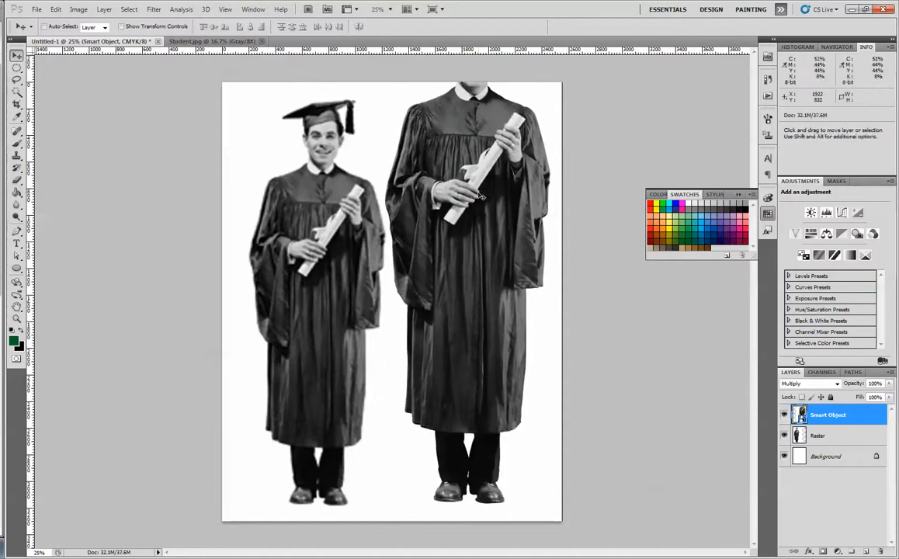
- Scale the smart object graduate to about 81% to match the Raster graduate's height and place it beside the Raster one
key(ctrl+t)
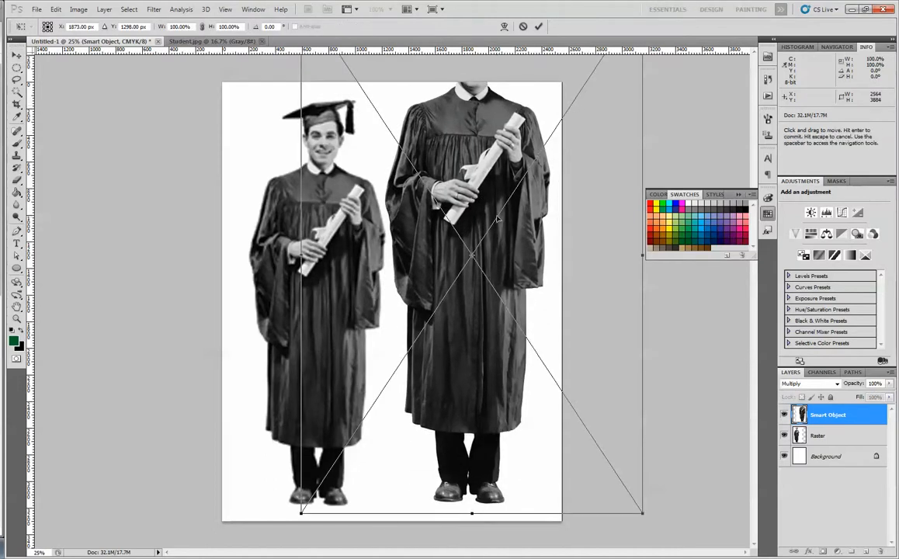
drag(642, 512, 572, 407)
drag(447, 267, 471, 372)
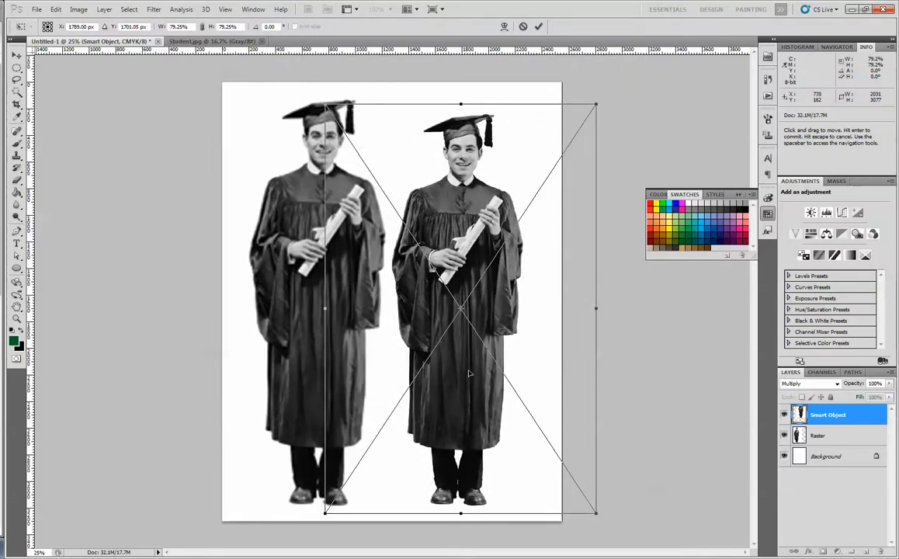
drag(326, 103, 317, 94)
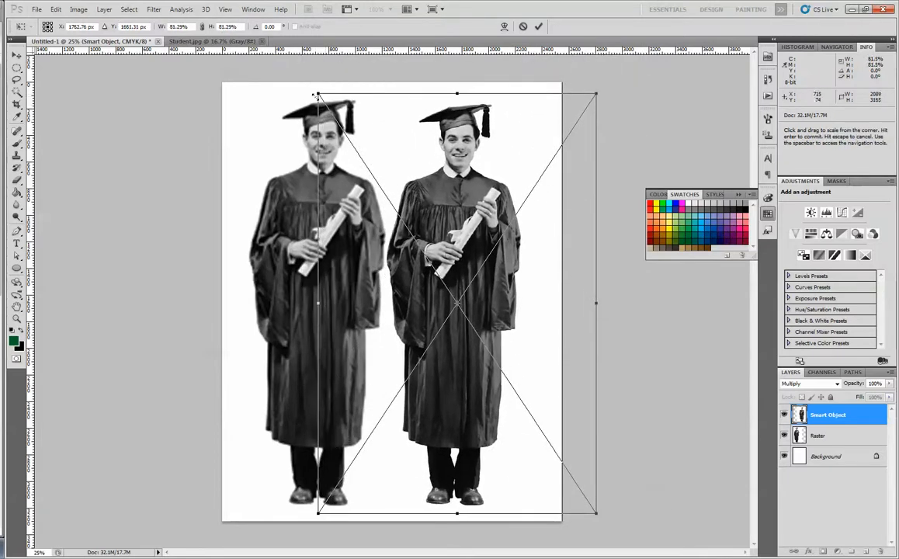
drag(434, 225, 447, 224)
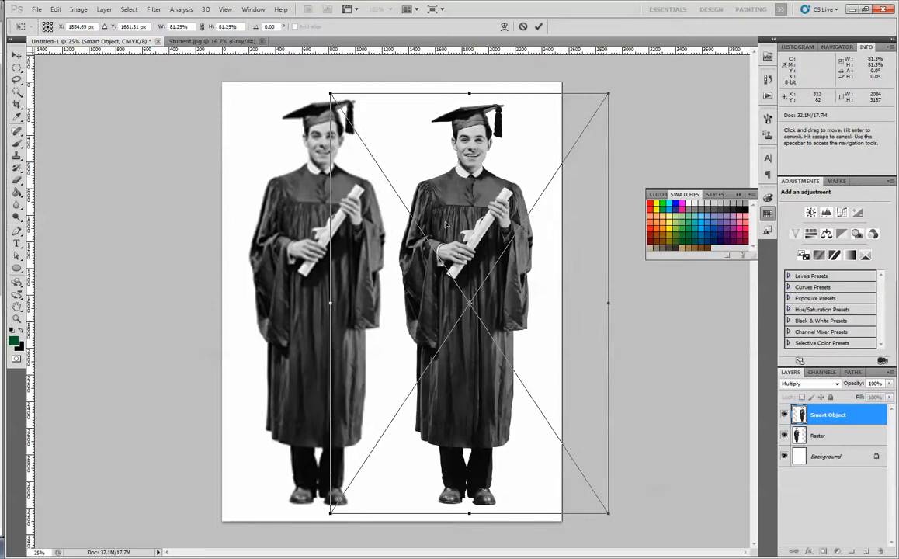
key(Return)
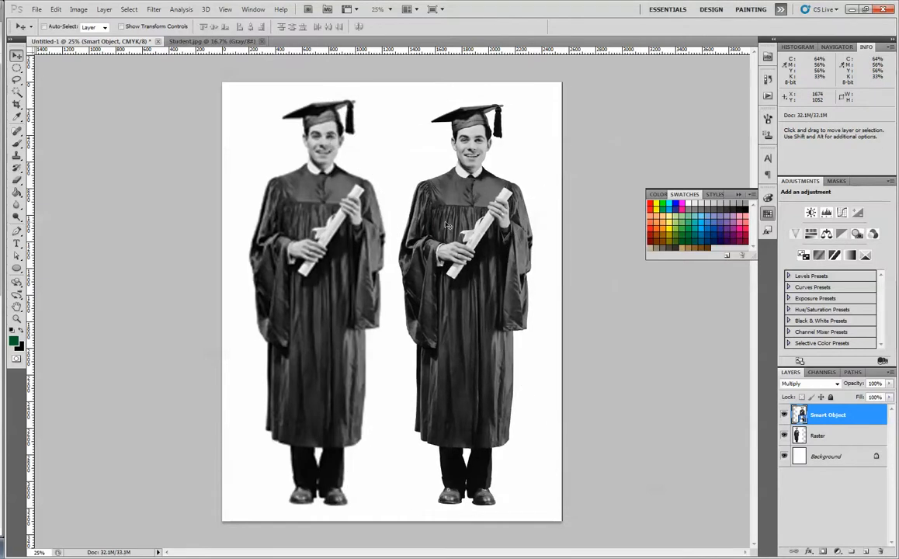
- Fine-tune the smart object graduate's size with two more free transforms and move it back beside the Raster graduate
key(ctrl+t)
mouse_move(608, 86)
mouse_down()
mouse_move(415, 472)
mouse_move(402, 490)
mouse_move(382, 482)
mouse_move(401, 479)
mouse_move(617, 71)
mouse_up()
key(Return)
key(ctrl+t)
drag(379, 500, 370, 517)
key(Return)
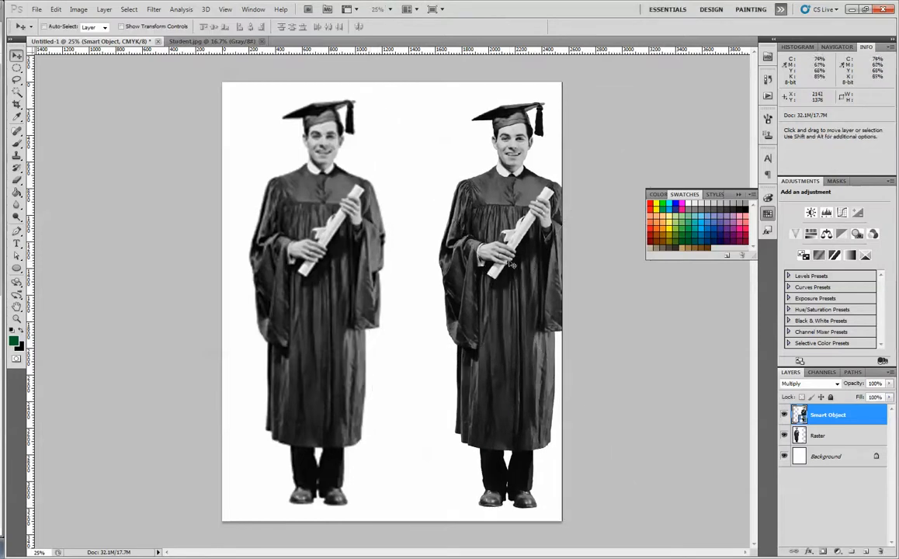
drag(510, 257, 472, 257)
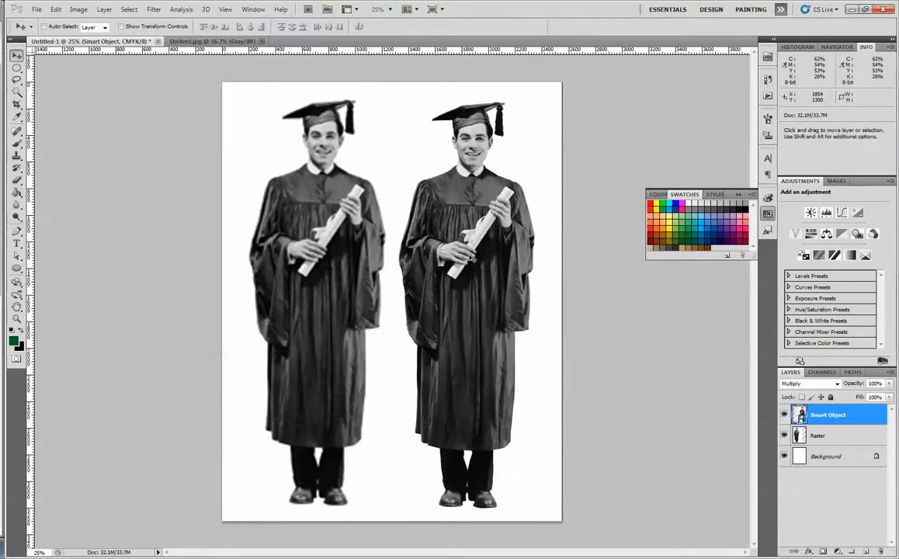
- Open the Smart Object layer's contents and add a new layer filled with the dark green foreground colour
double_click(800, 416)
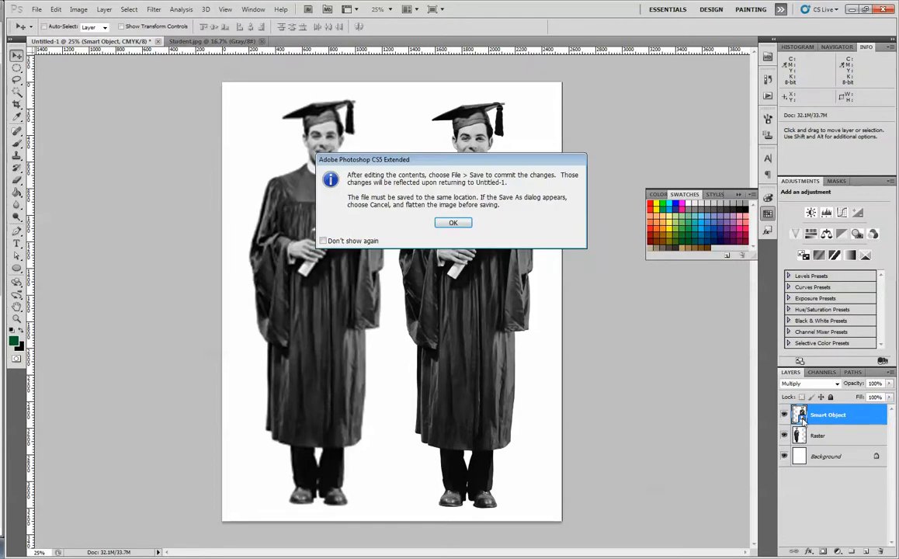
click(454, 224)
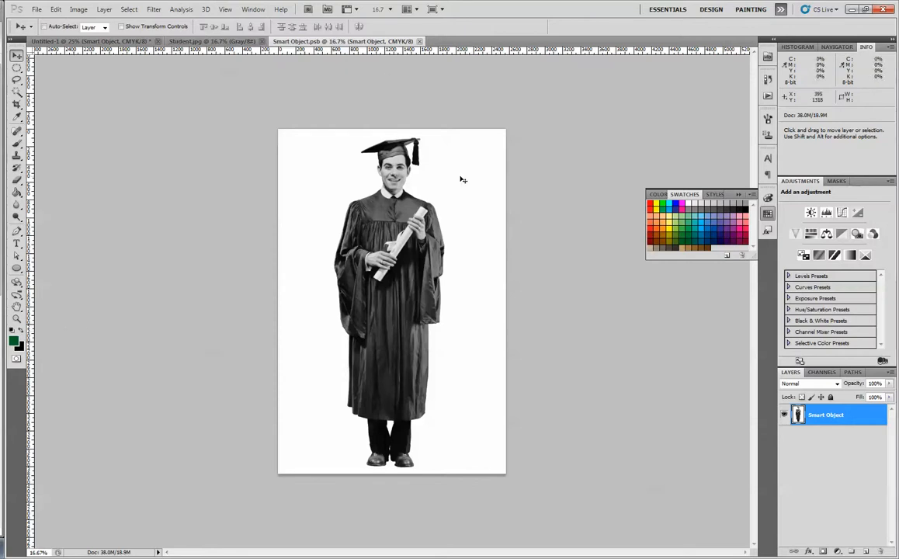
click(865, 552)
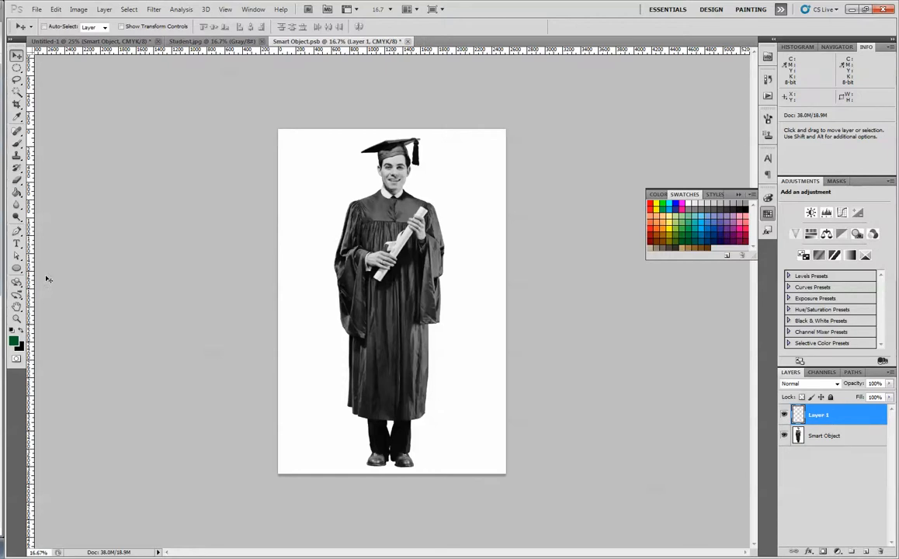
click(16, 192)
click(291, 276)
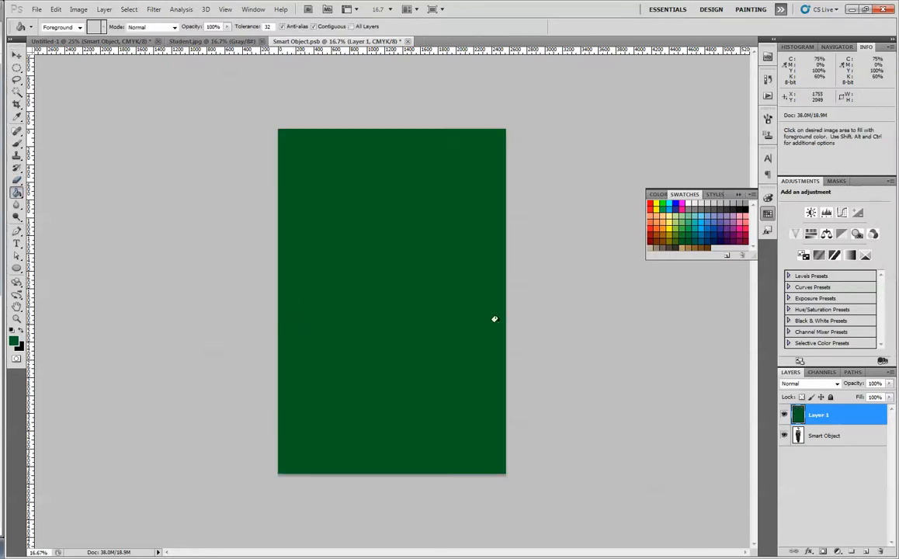
- Set the green fill layer's blend mode to Screen and close Smart Object.psb, saving the changes
click(810, 383)
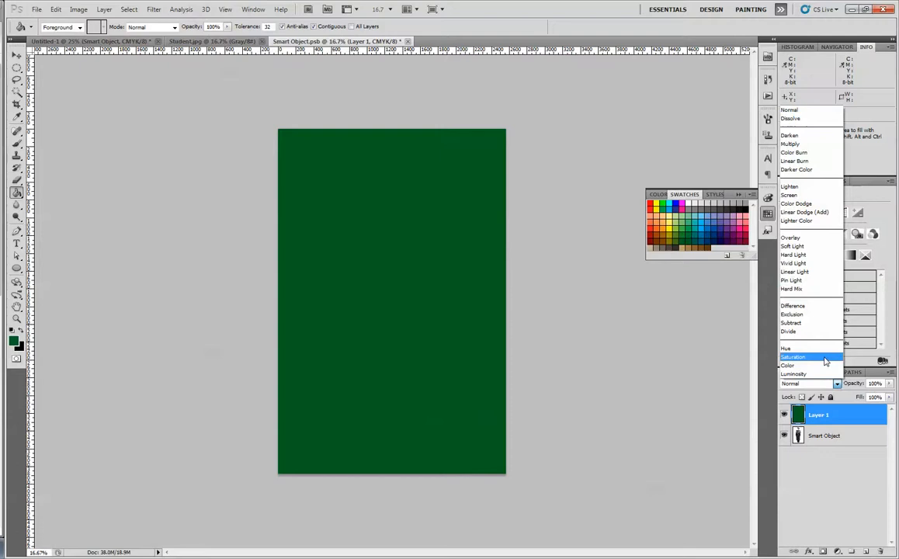
click(805, 196)
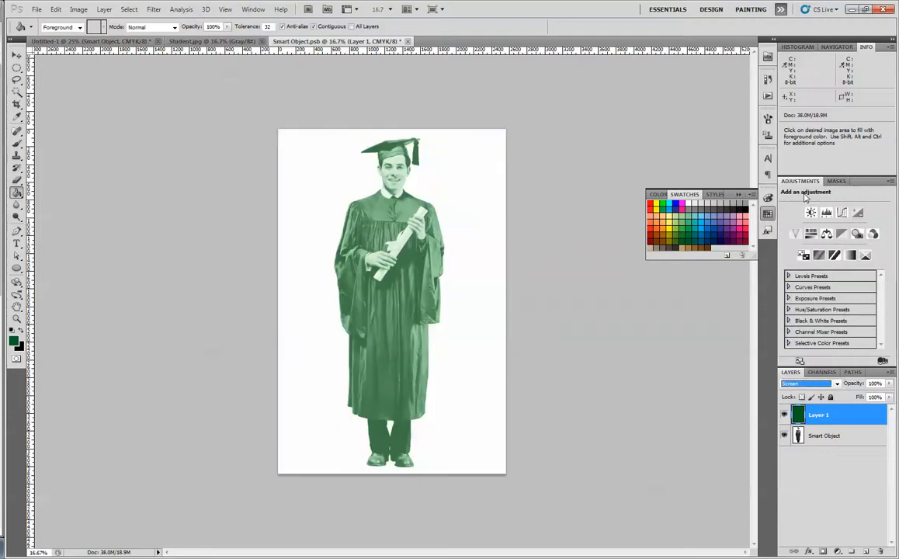
click(406, 42)
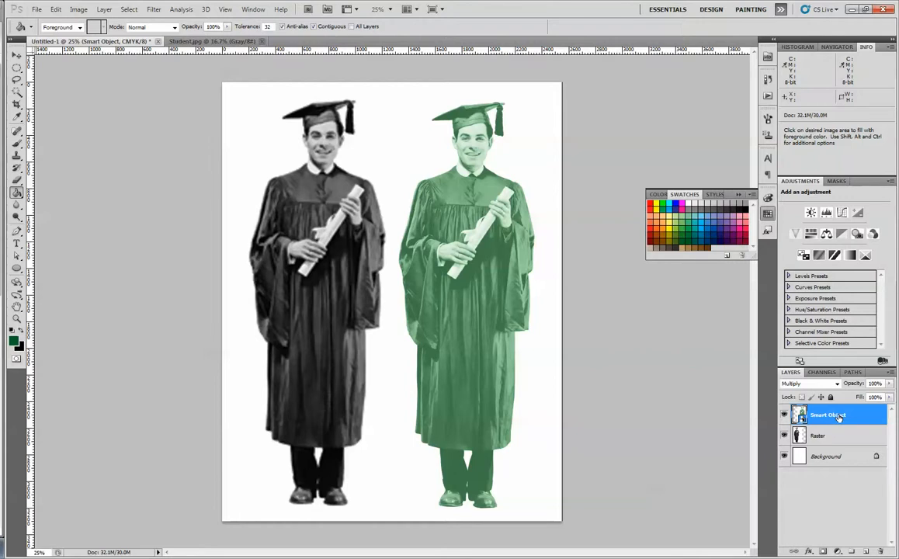
- Reopen the smart object's contents, delete the green fill layer, and close the file with its changes saved
double_click(802, 420)
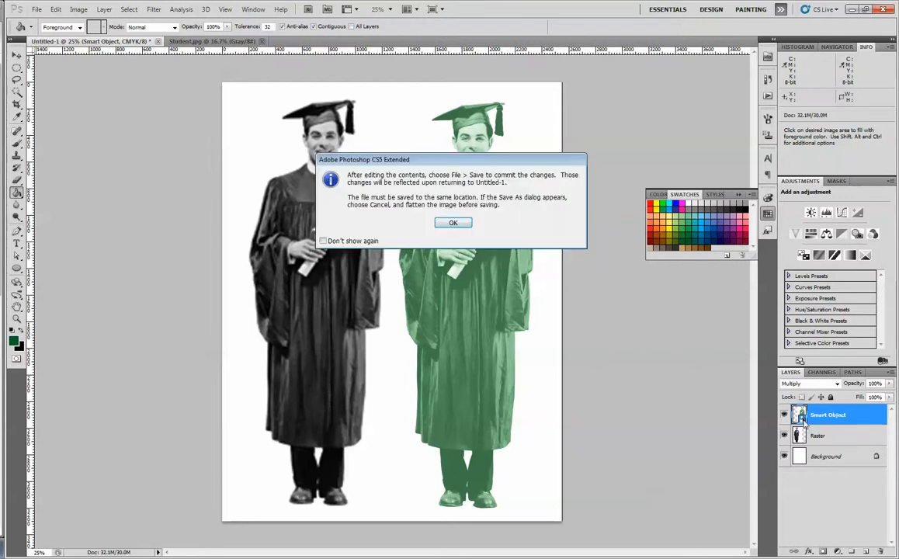
click(454, 222)
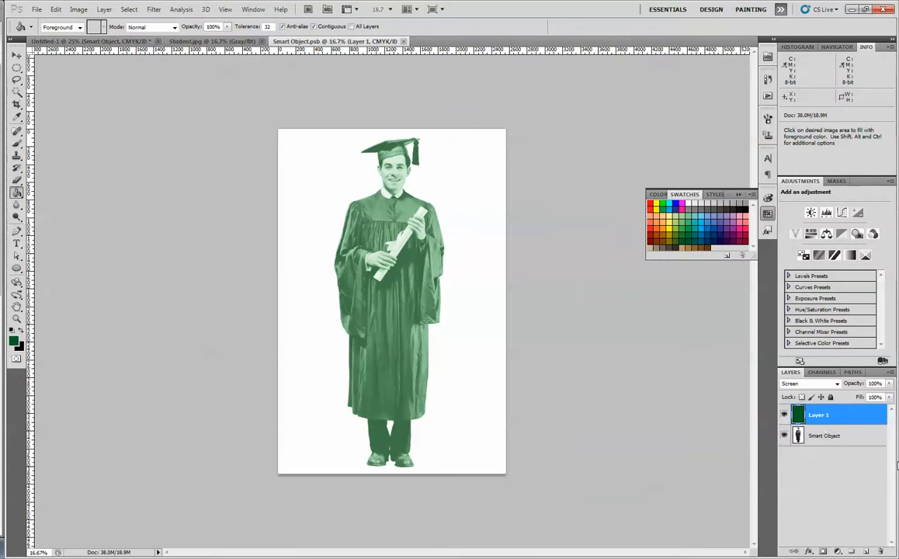
drag(869, 420, 880, 551)
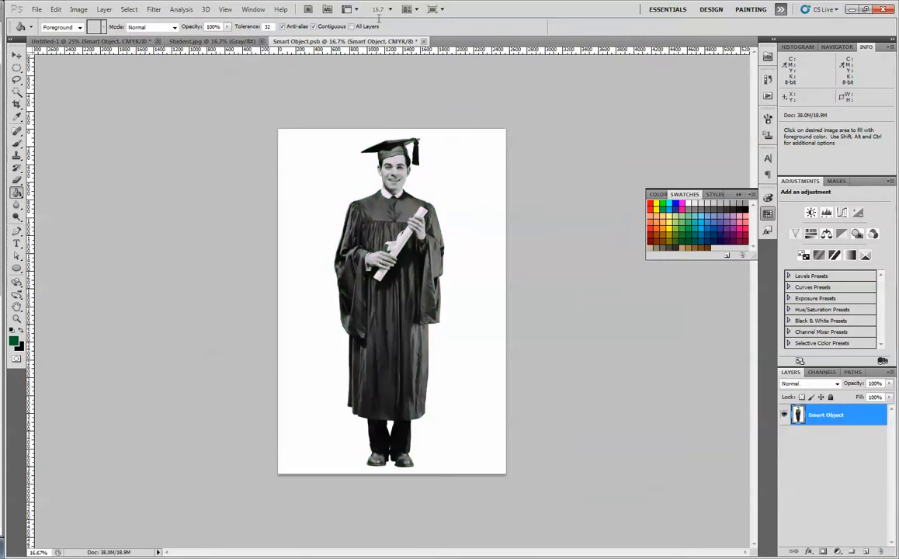
click(424, 42)
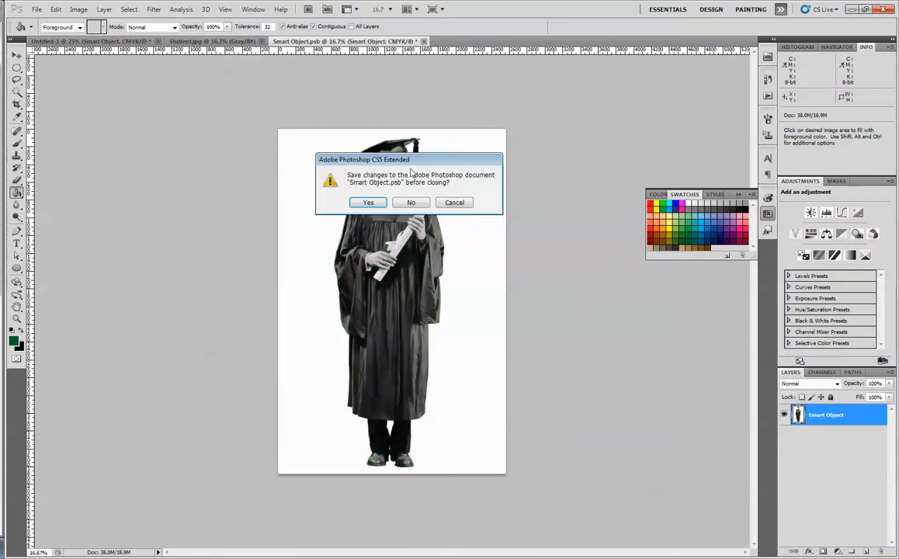
click(369, 202)
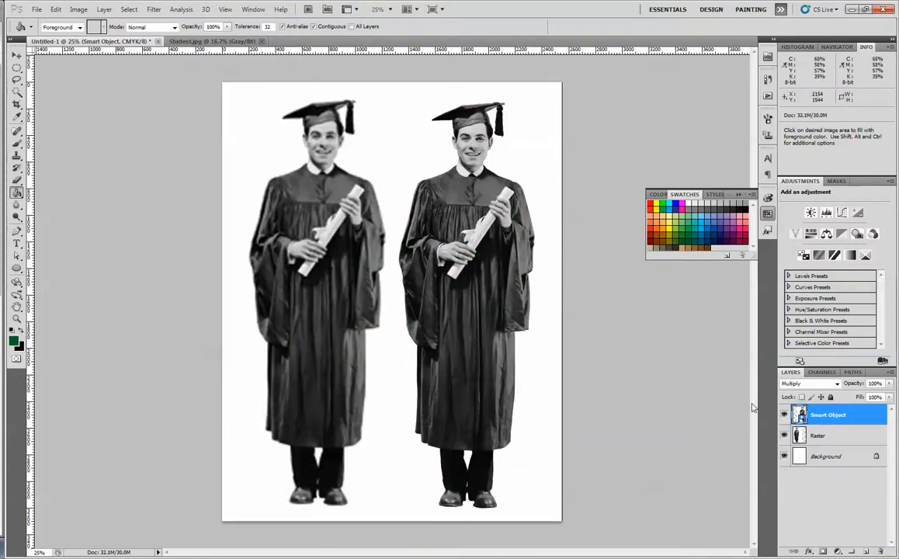
- Apply a dark green Color Overlay in Screen blend mode to the Smart Object layer and hide the Raster layer
double_click(865, 425)
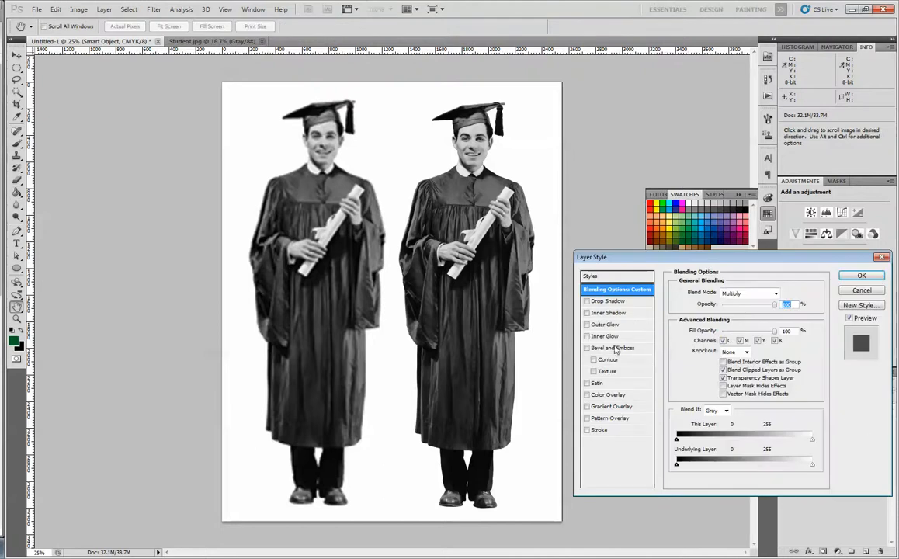
click(608, 394)
click(779, 293)
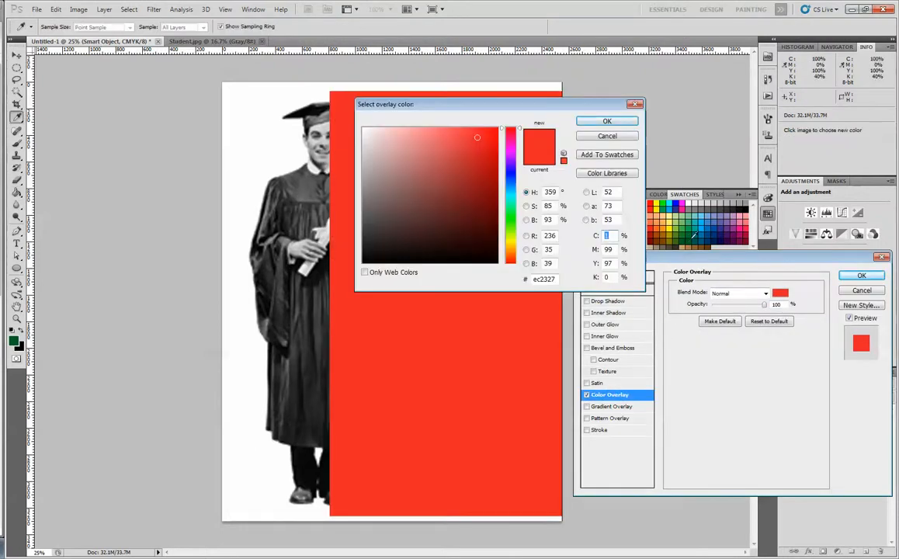
click(690, 239)
click(607, 122)
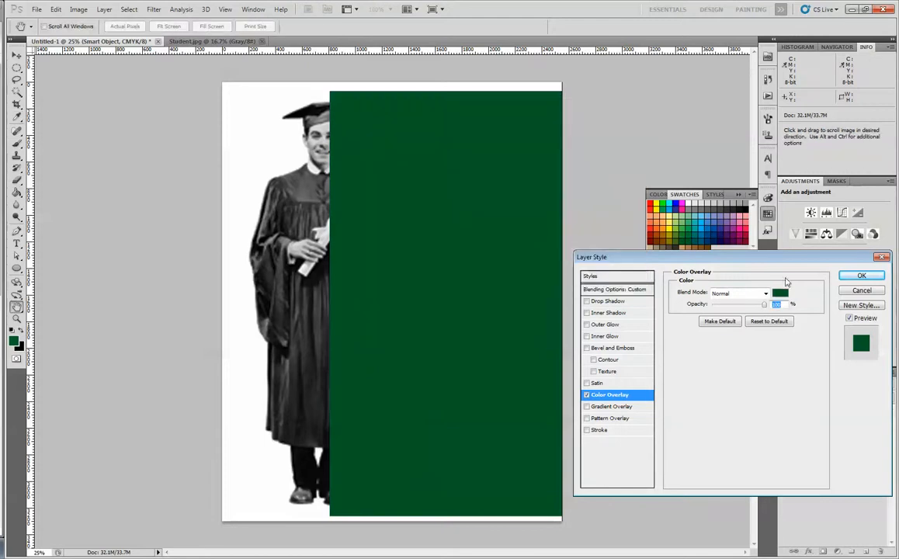
click(745, 294)
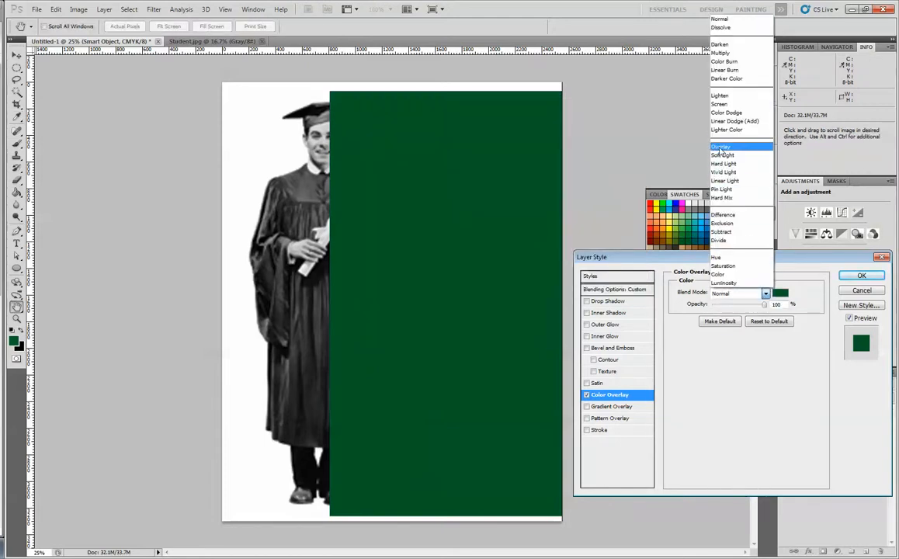
click(721, 104)
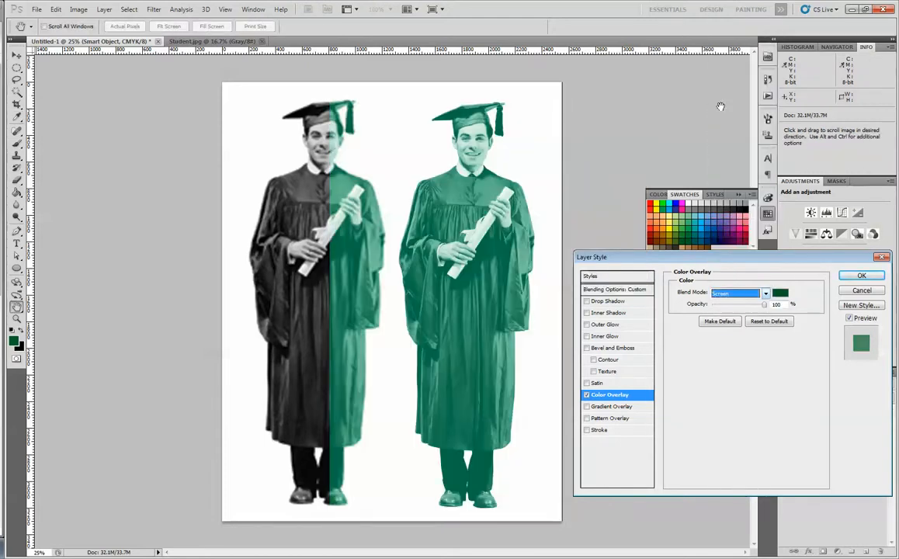
click(859, 276)
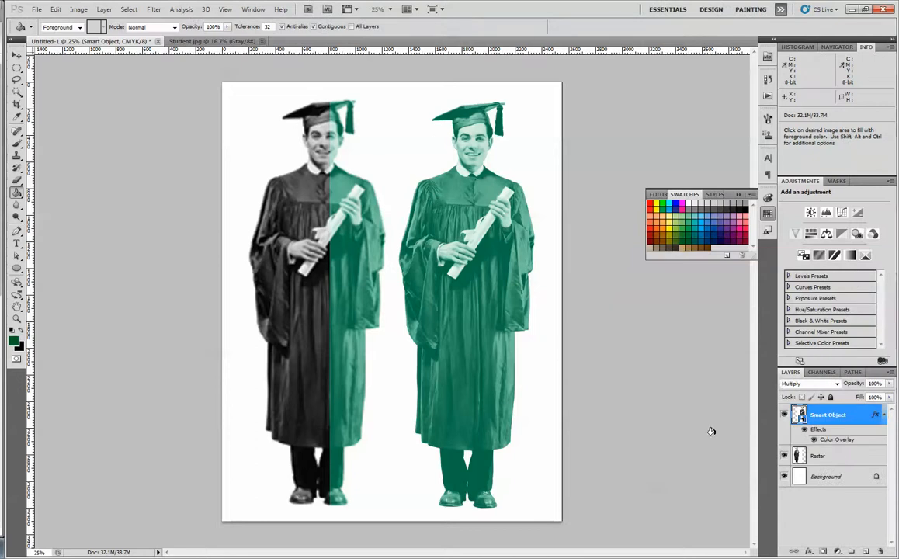
click(784, 456)
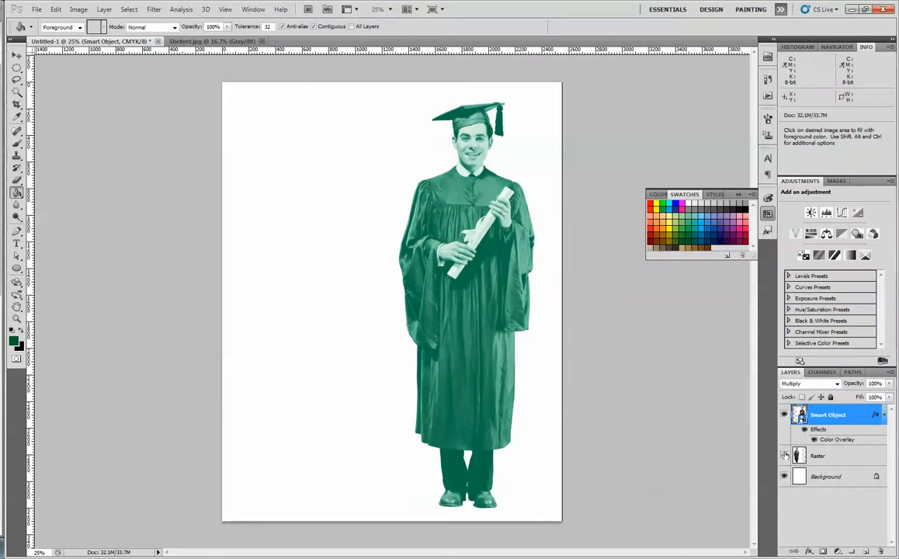
- View the smart object's source contents without editing them, and delete the Color Overlay effect from the Smart Object layer
double_click(802, 420)
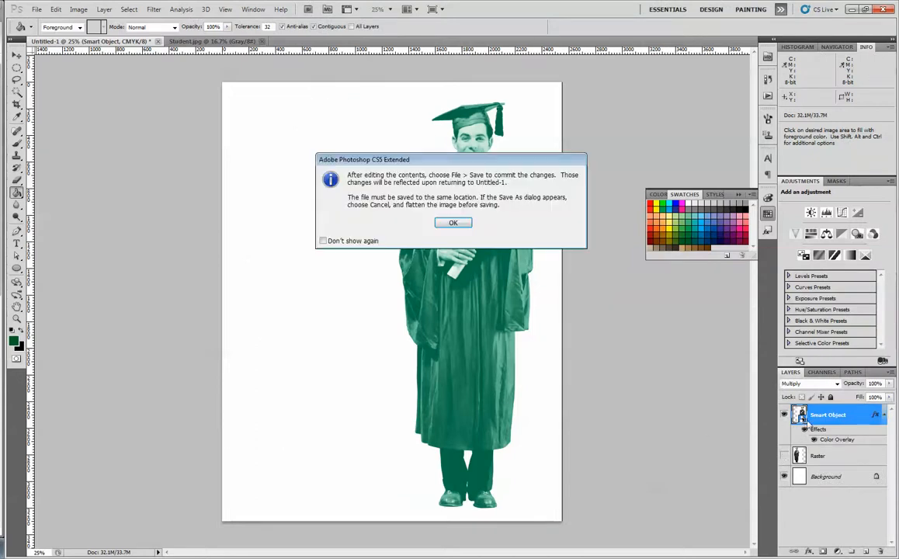
click(420, 208)
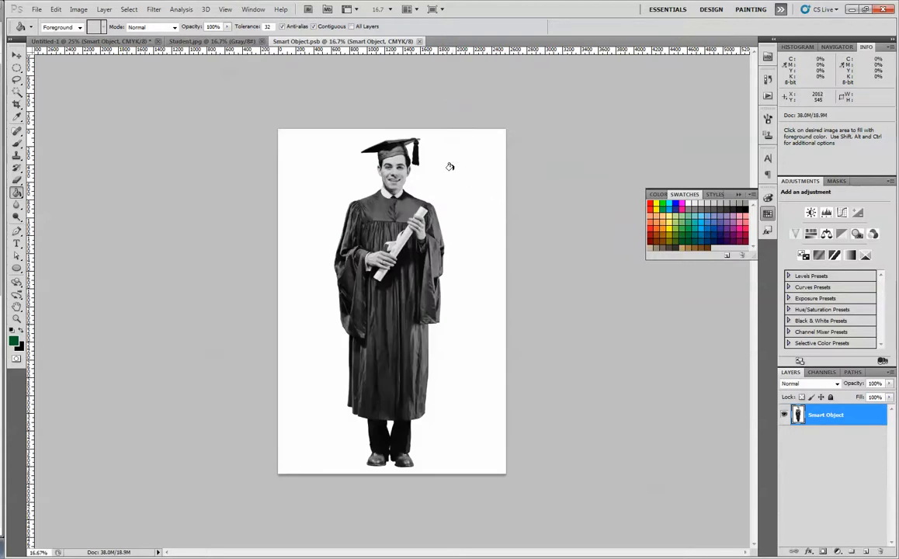
click(420, 41)
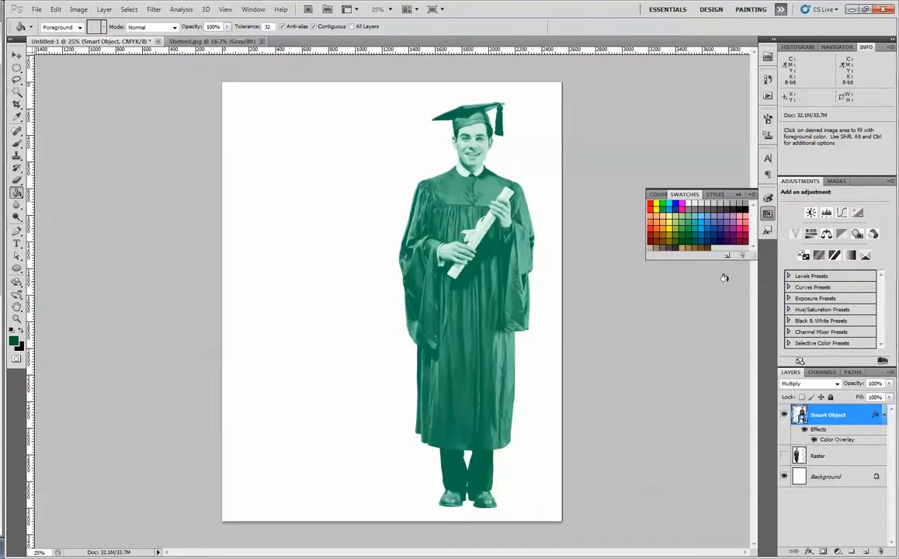
drag(860, 426, 880, 552)
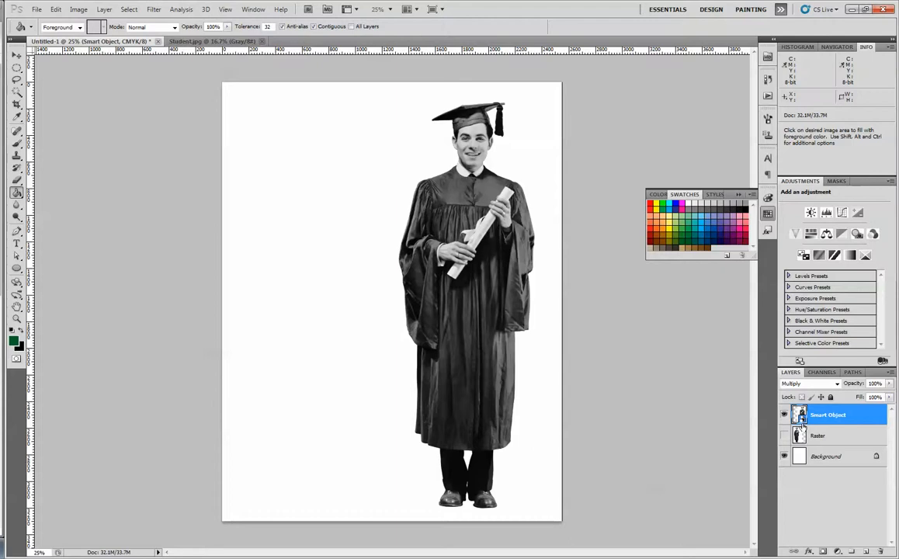
- Open the smart object's contents and select the white background around the graduate with the Magic Wand
double_click(801, 416)
click(436, 225)
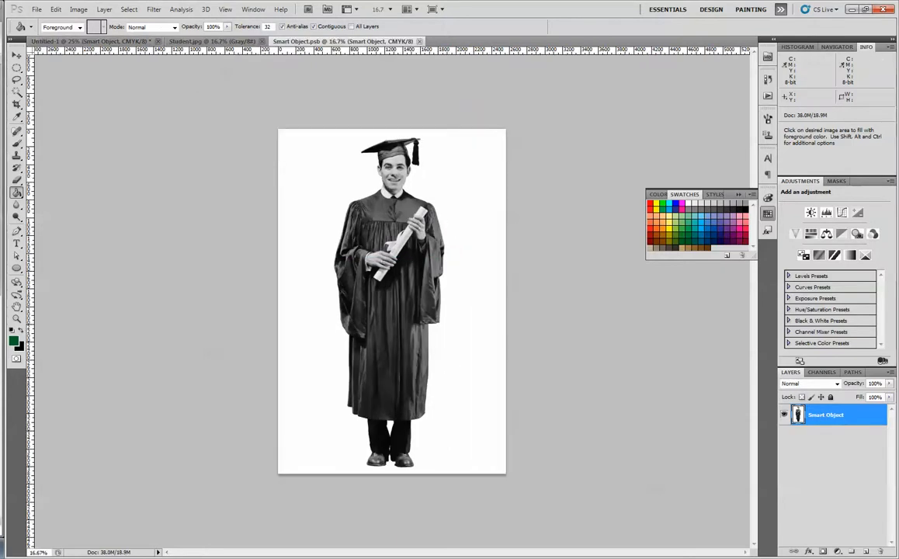
click(17, 92)
click(319, 175)
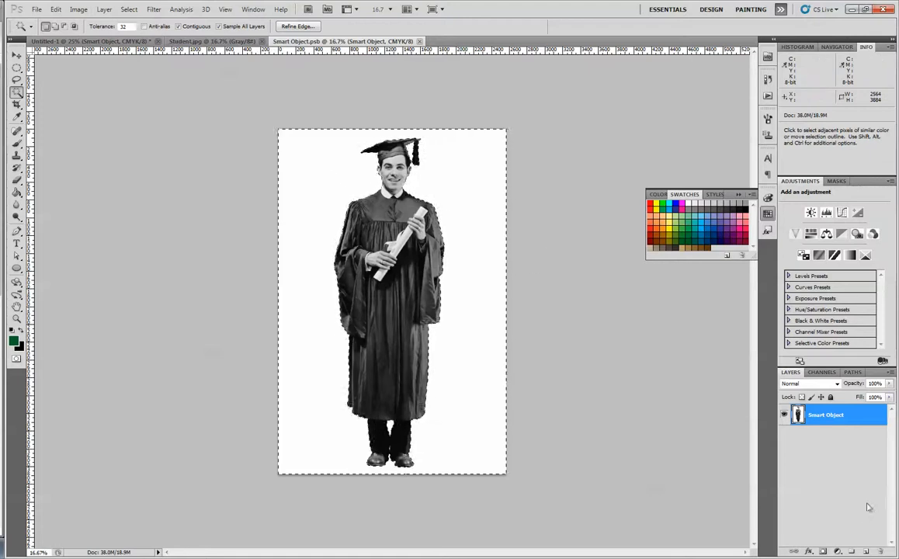
- Invert the selection, mask out the white background around the graduate, and close the smart object's file with its changes saved
click(129, 9)
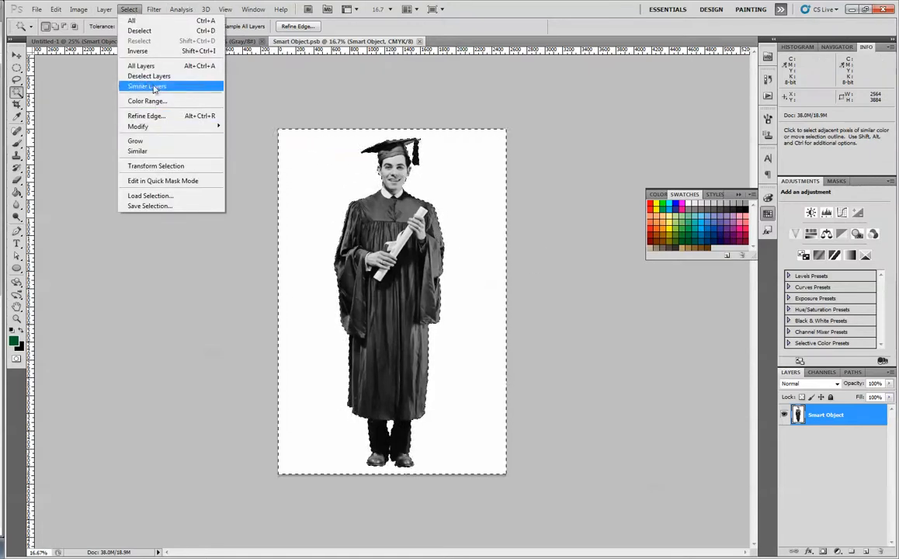
click(144, 52)
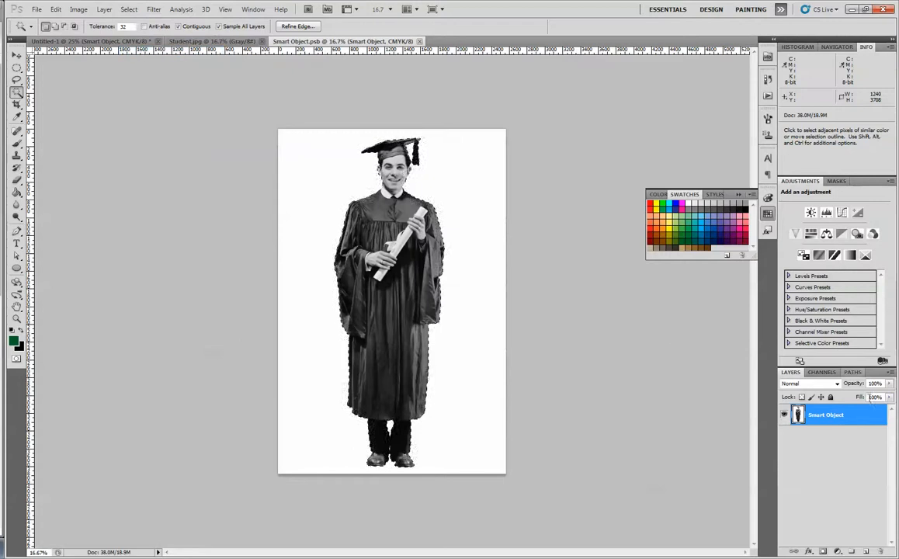
click(820, 552)
click(439, 42)
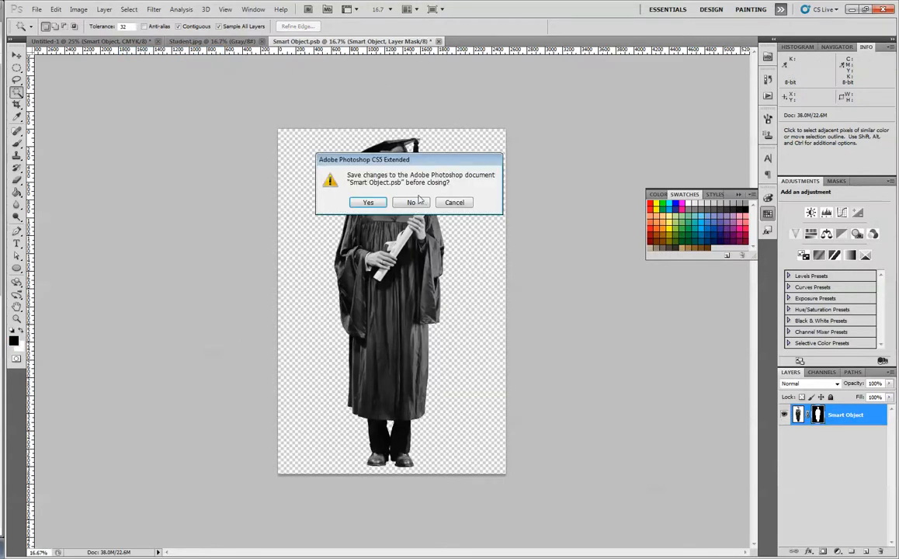
click(377, 204)
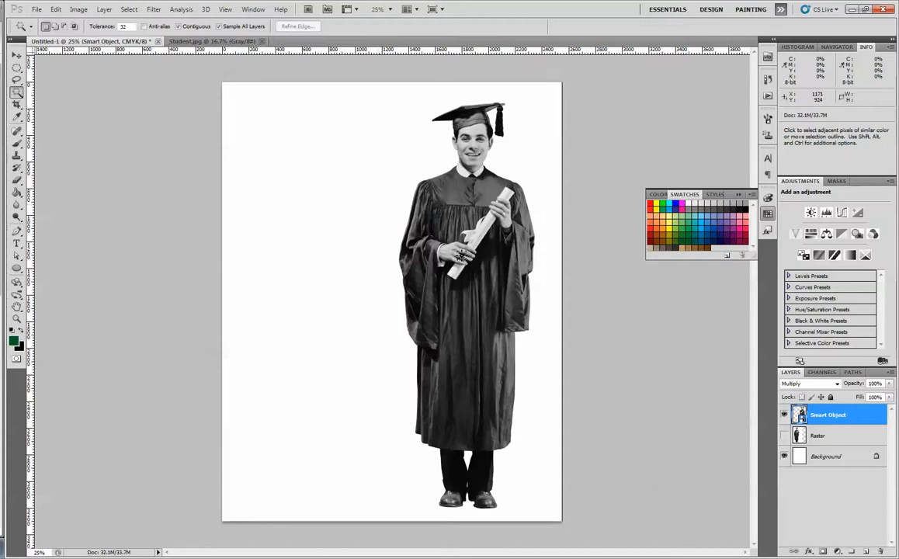
- Fill the Background layer of the main document with a medium gray swatch using the Paint Bucket
click(844, 455)
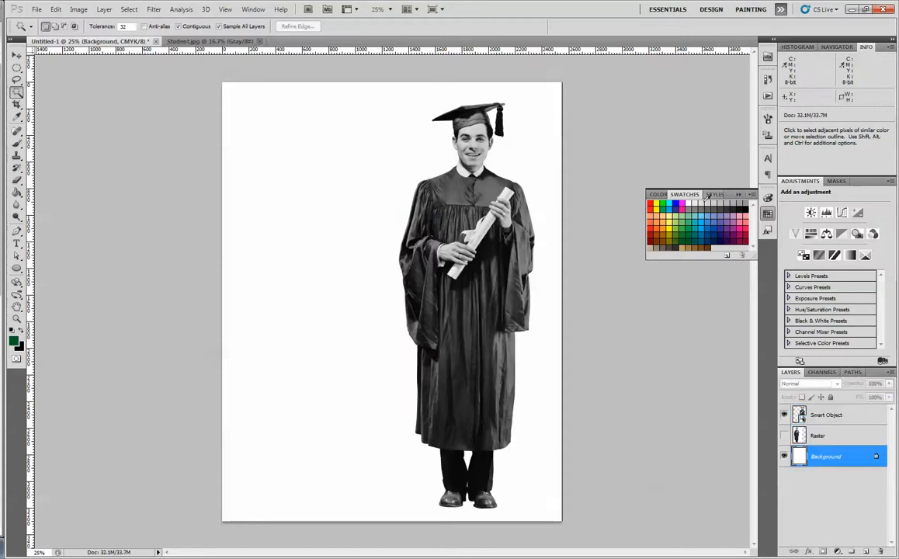
click(747, 203)
key(g)
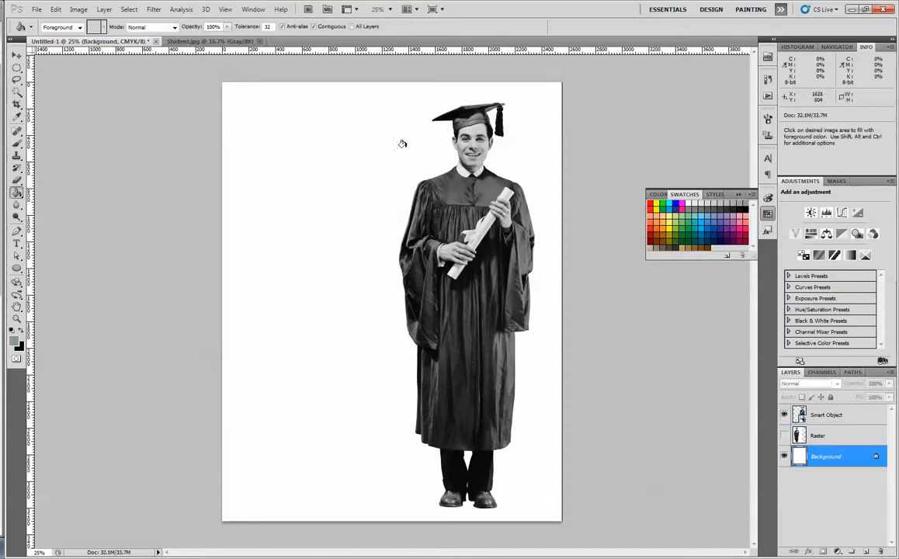
click(348, 232)
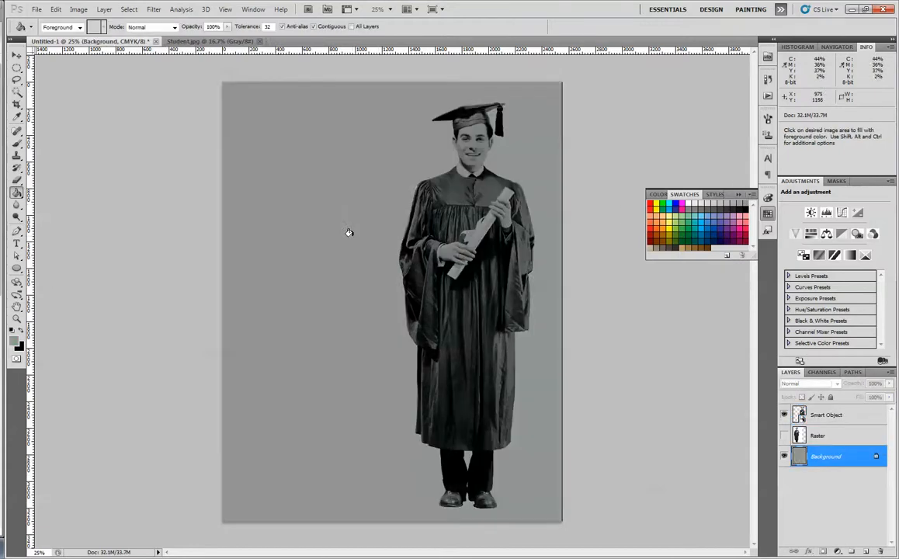
- Set the Smart Object layer's blend mode to Normal
click(829, 416)
click(836, 385)
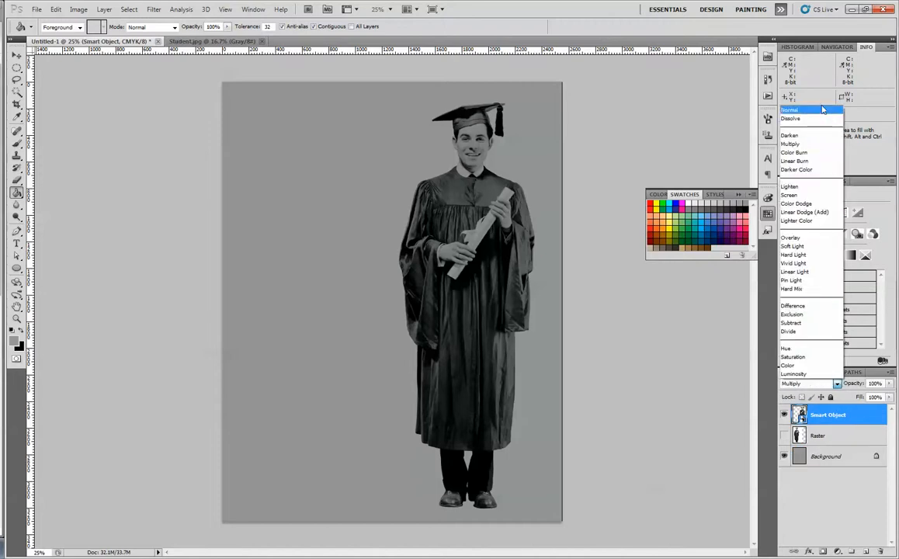
click(807, 116)
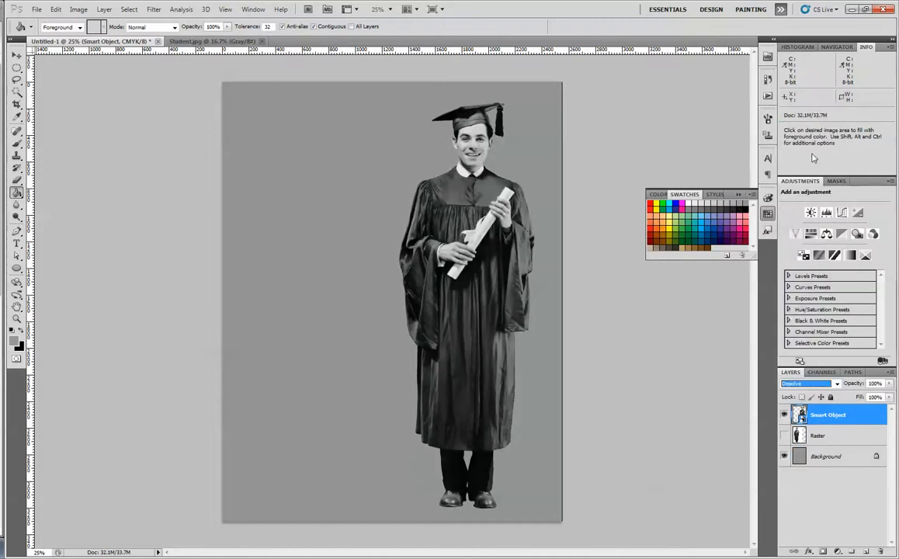
click(837, 386)
click(768, 110)
- Toggle the Raster layer's visibility for comparison, leaving it hidden, and move the smart object graduate to the middle of the canvas
click(784, 436)
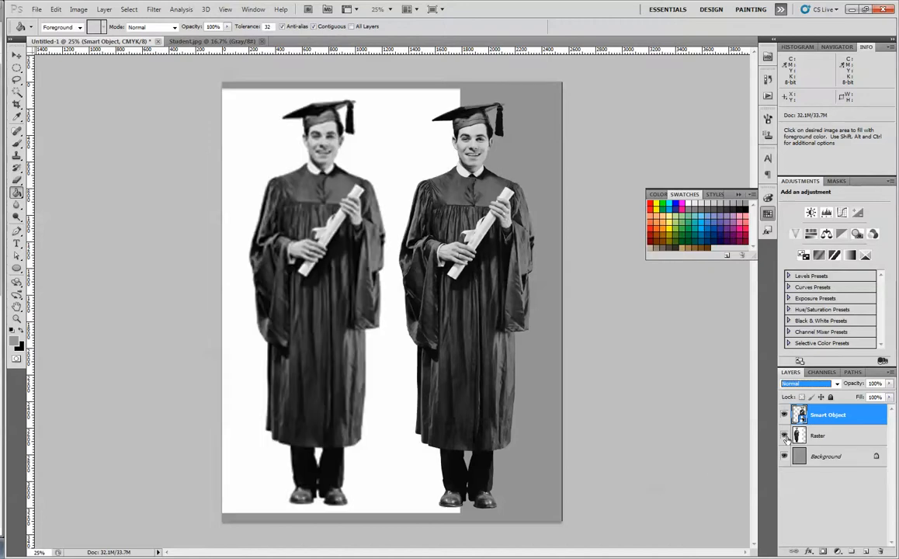
click(784, 436)
click(784, 436)
click(784, 436)
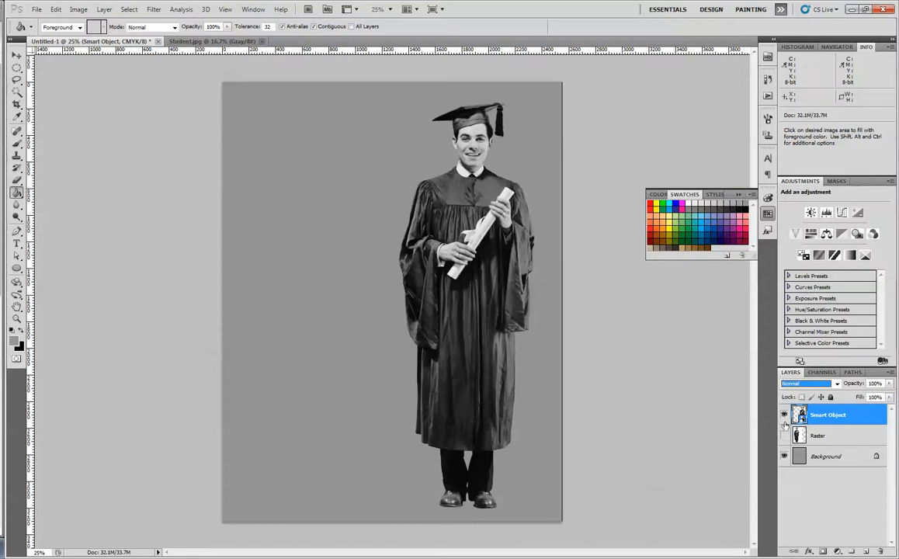
click(16, 55)
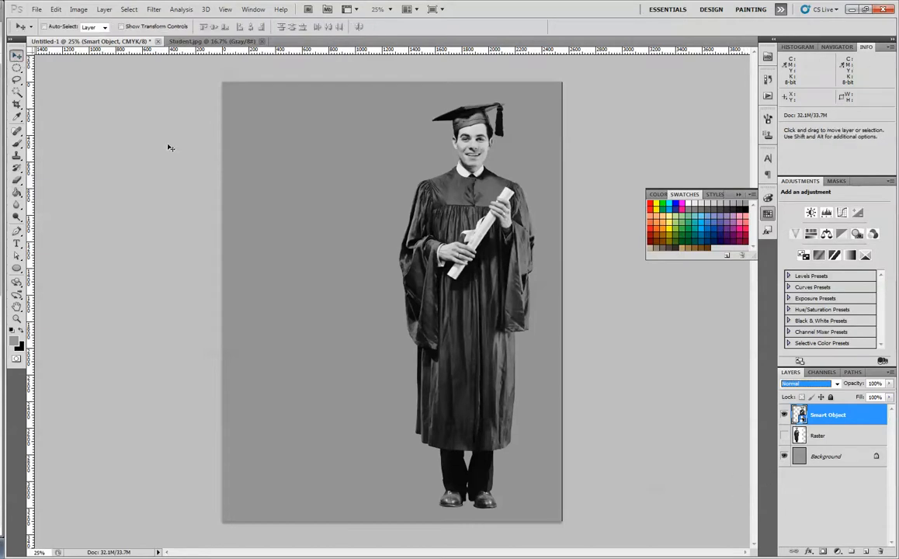
drag(488, 282, 414, 282)
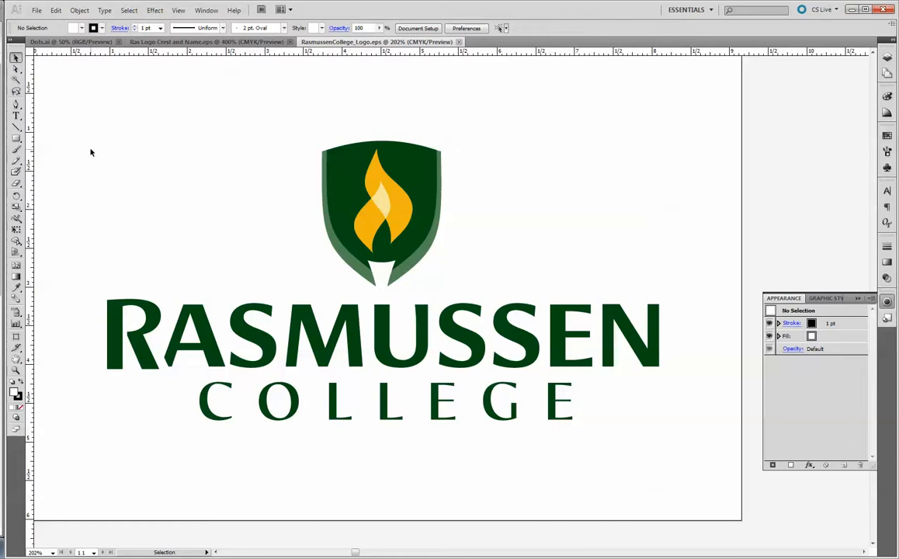
- Switch to Illustrator, select the entire Rasmussen College logo including the crest, and close Dots.ai
drag(66, 103, 697, 415)
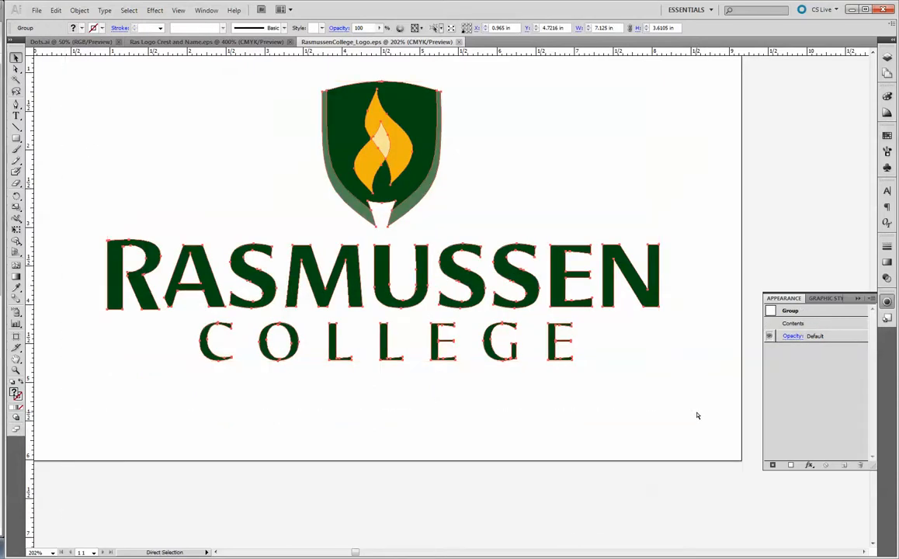
click(62, 41)
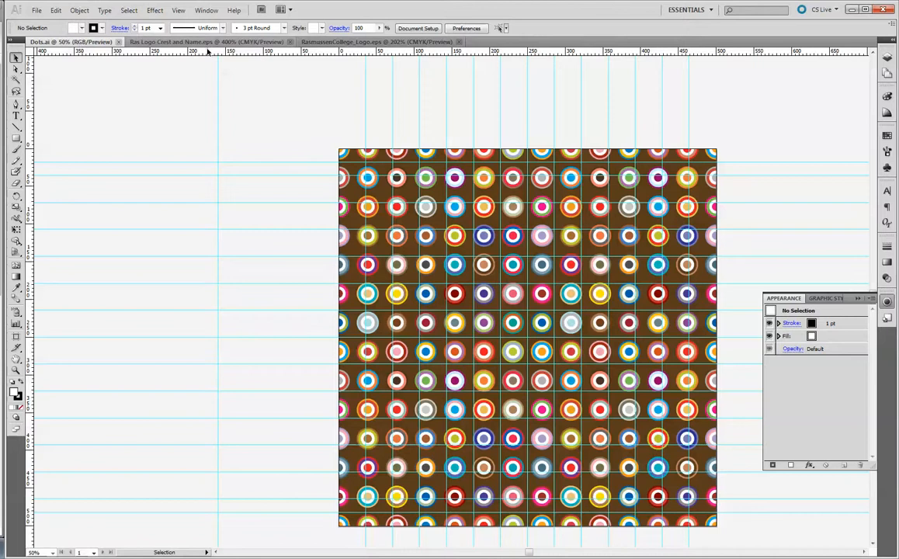
click(118, 41)
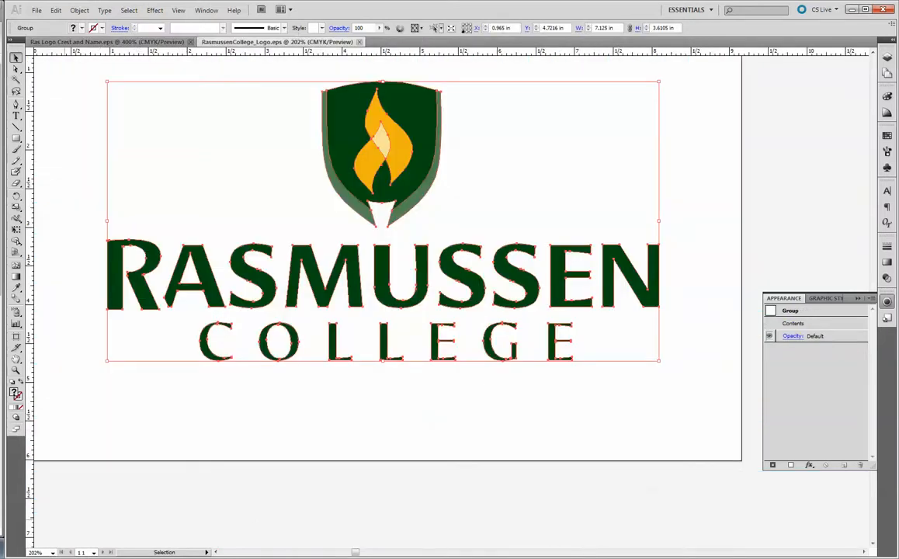
- Switch back to Photoshop and paste the logo as a Smart Object over the graduate at its original size
click(2, 146)
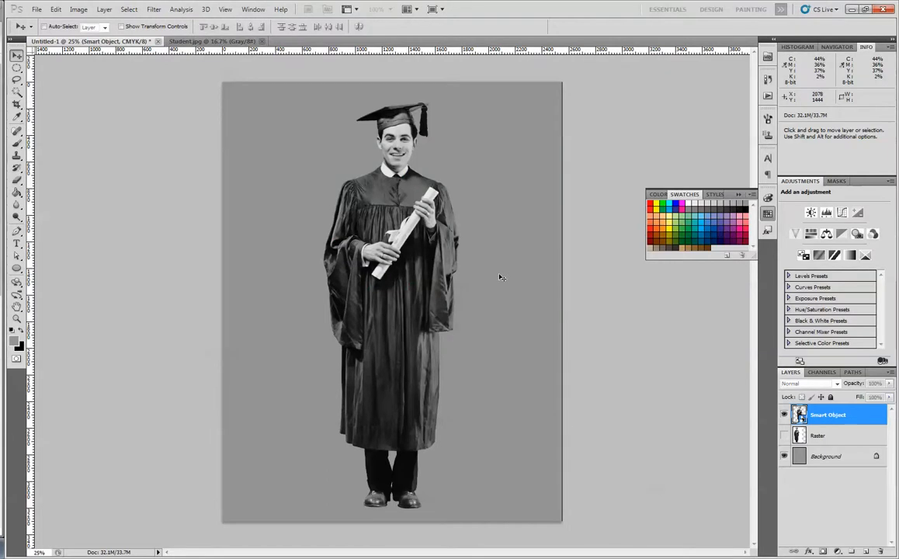
key(ctrl+t)
drag(439, 178, 340, 178)
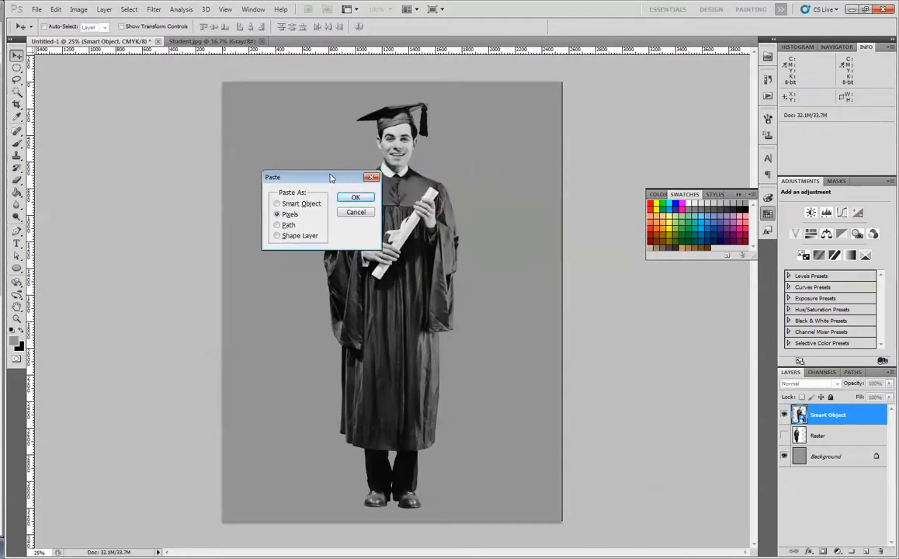
click(277, 203)
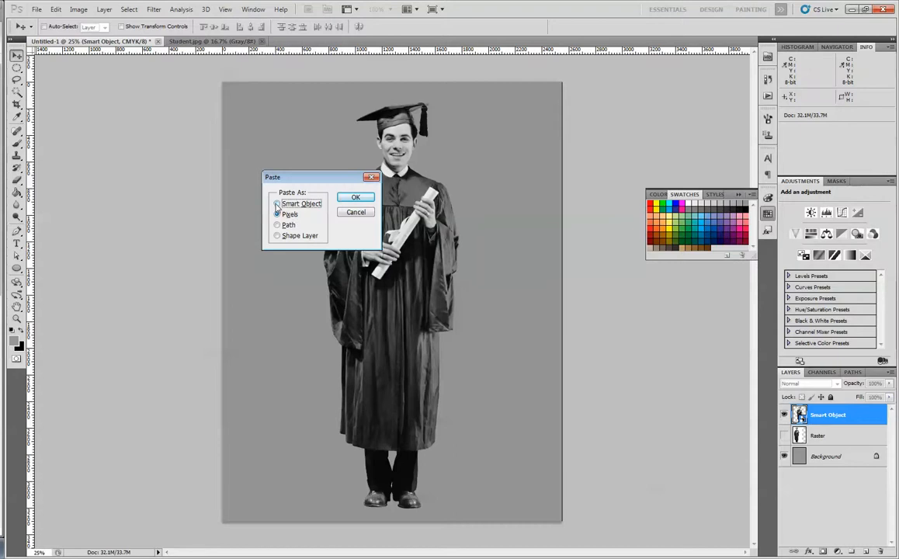
click(355, 198)
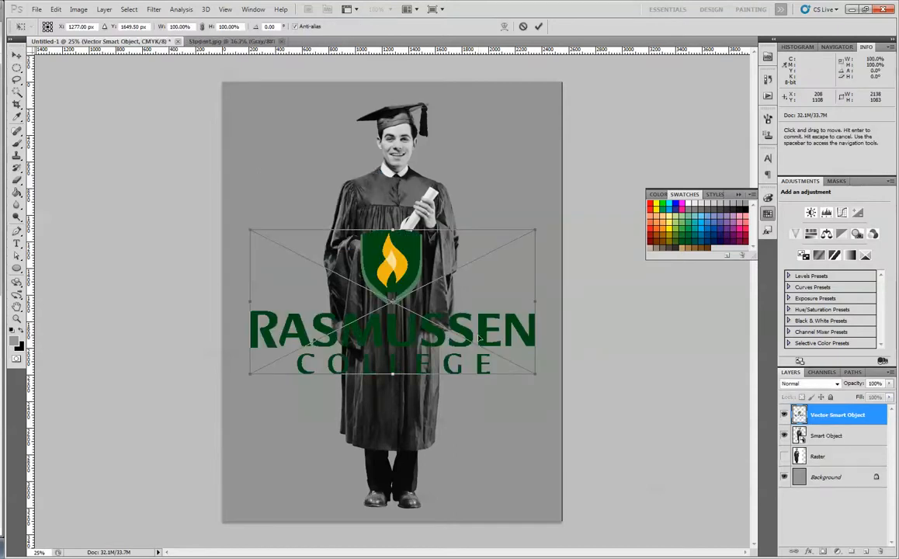
key(Return)
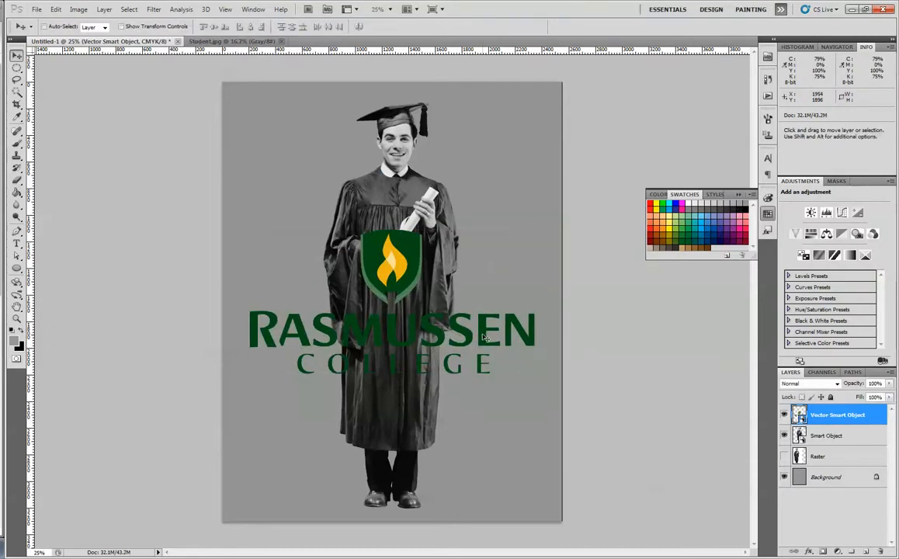
- Scale the pasted logo proportionally to about 90% and move it up over the graduate's chest
key(ctrl+t)
drag(535, 232, 522, 237)
drag(433, 331, 433, 294)
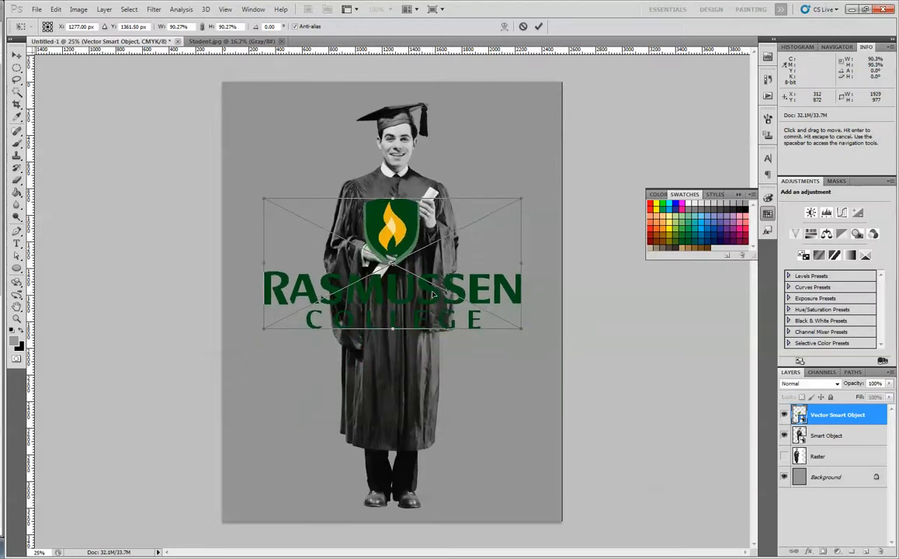
key(Return)
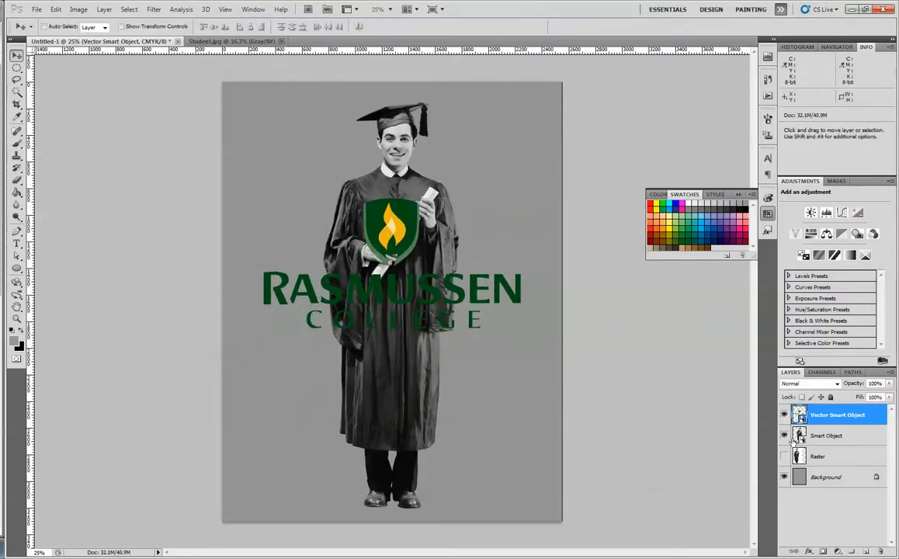
- Hide the graduate's Smart Object layer and move the logo down slightly on the gray background
click(784, 436)
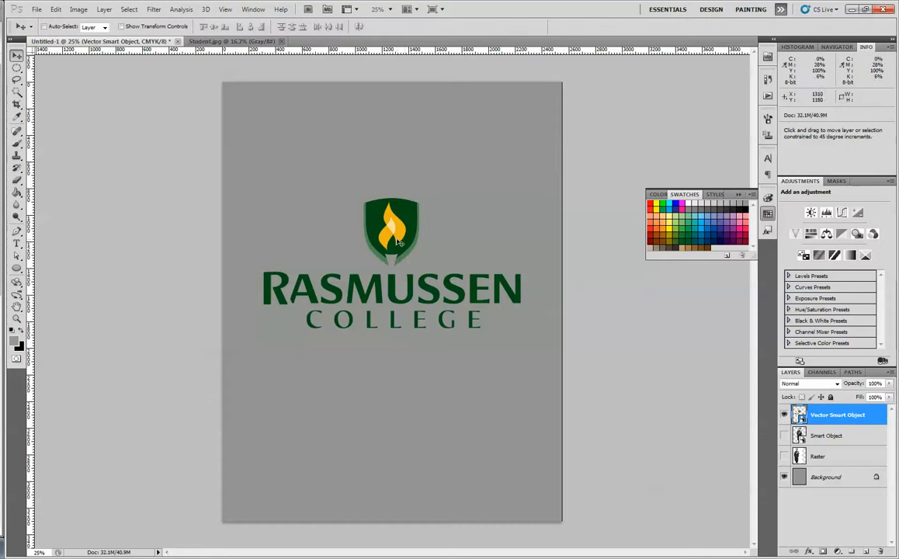
drag(400, 241, 398, 262)
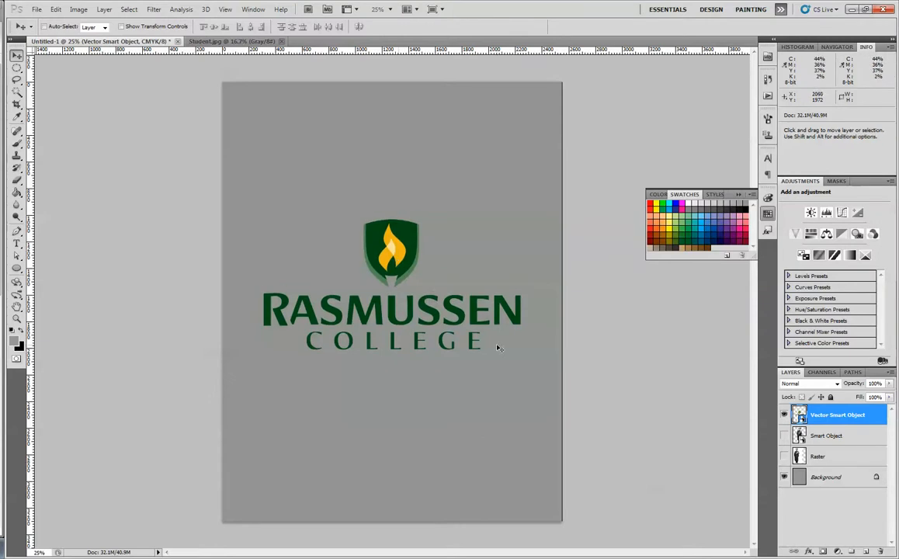
- Open the Vector Smart Object layer's contents for editing in Illustrator
double_click(800, 417)
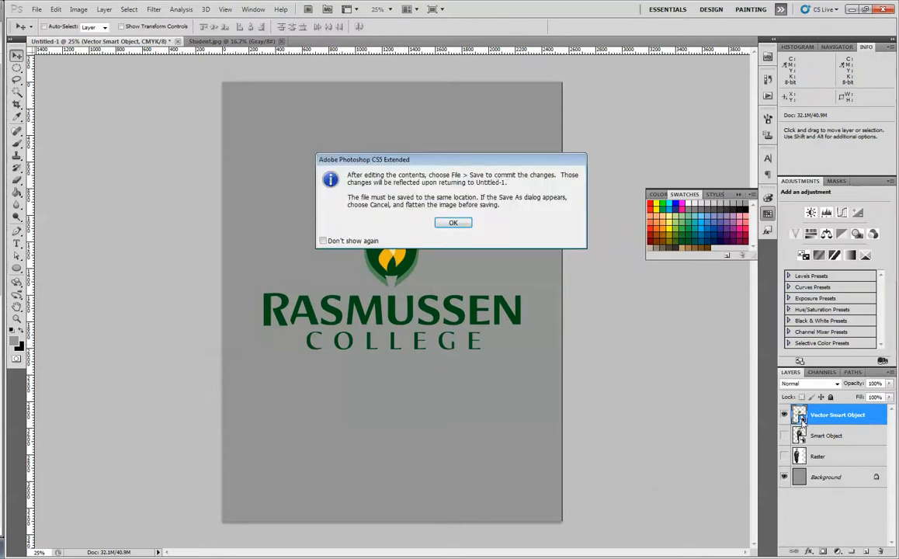
click(404, 224)
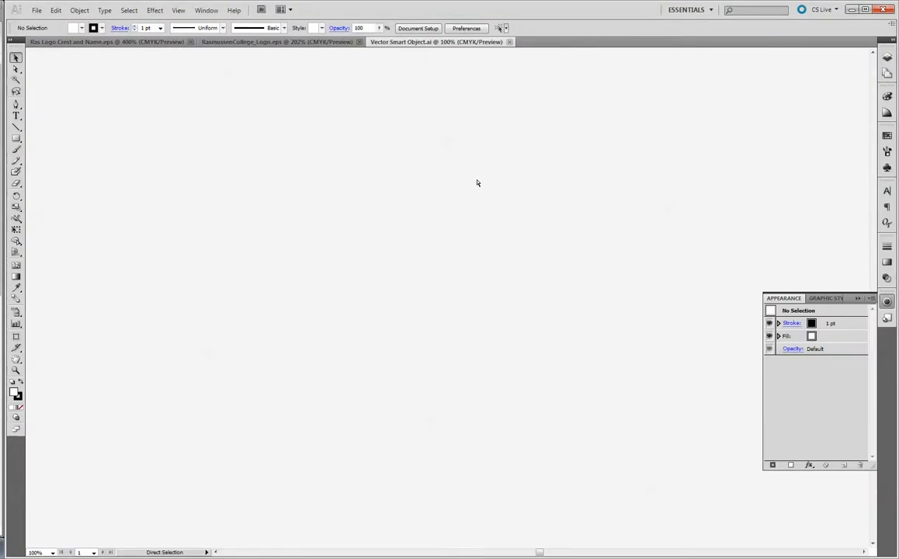
key(ctrl+minus)
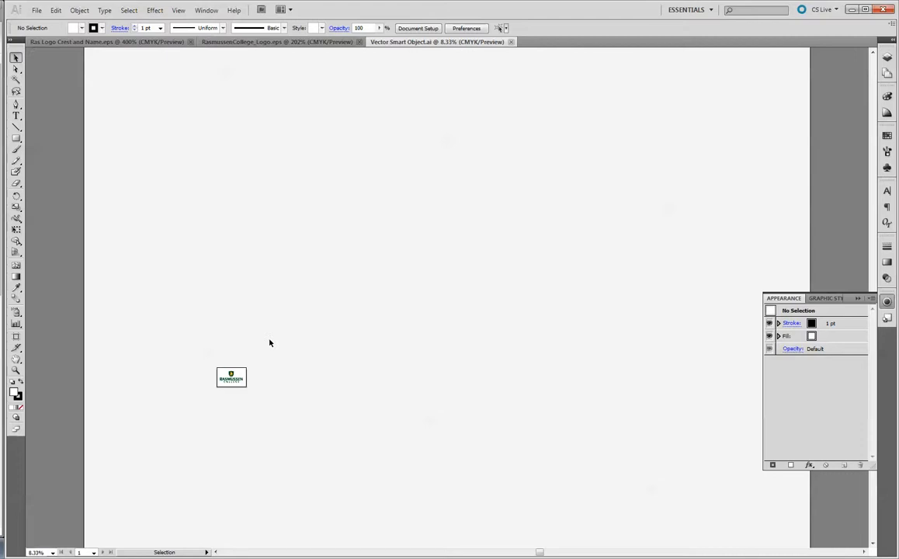
key(z)
drag(204, 363, 262, 403)
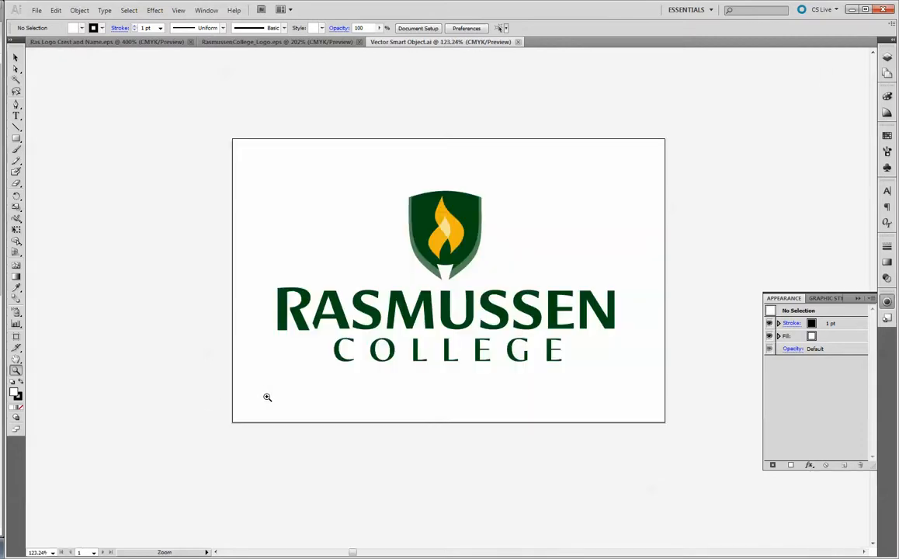
- Select the crest artwork, locate its group inside the LOGOS layer, and hide that group
click(16, 70)
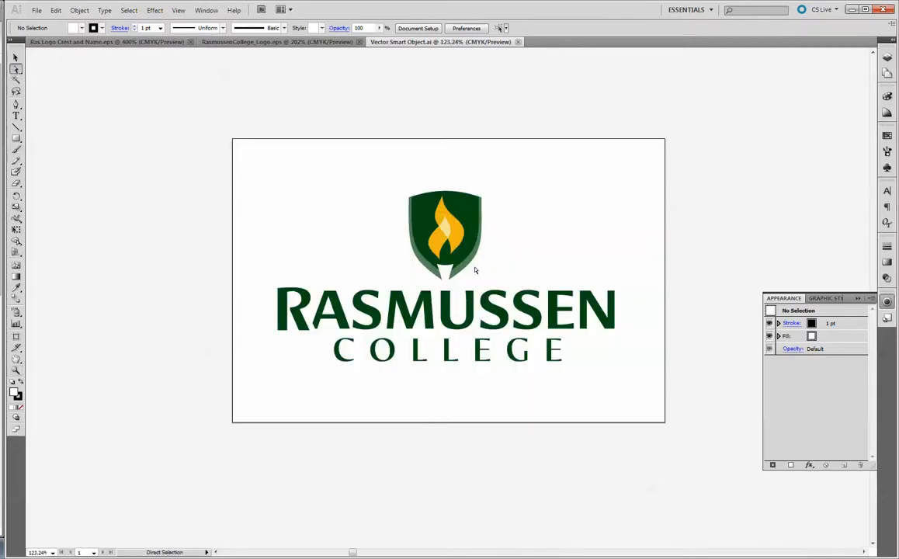
drag(352, 162, 552, 289)
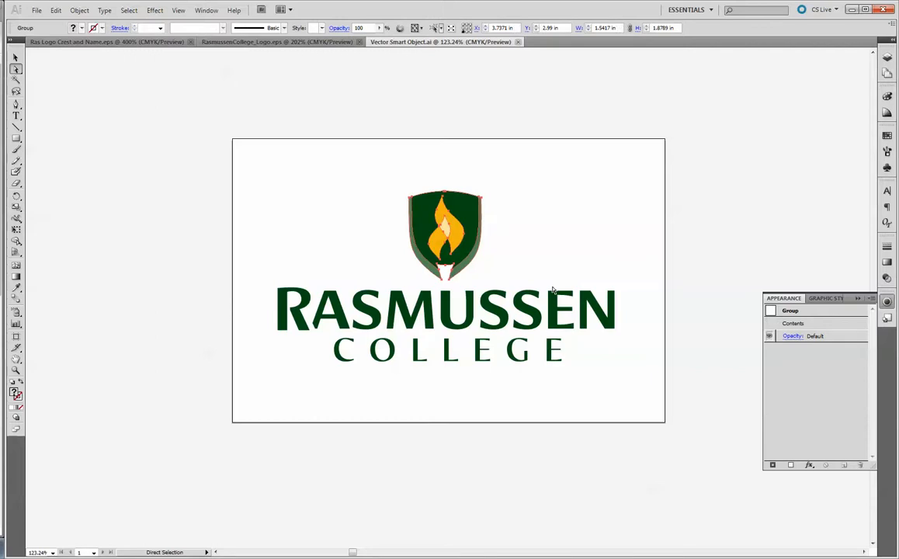
click(887, 58)
click(792, 63)
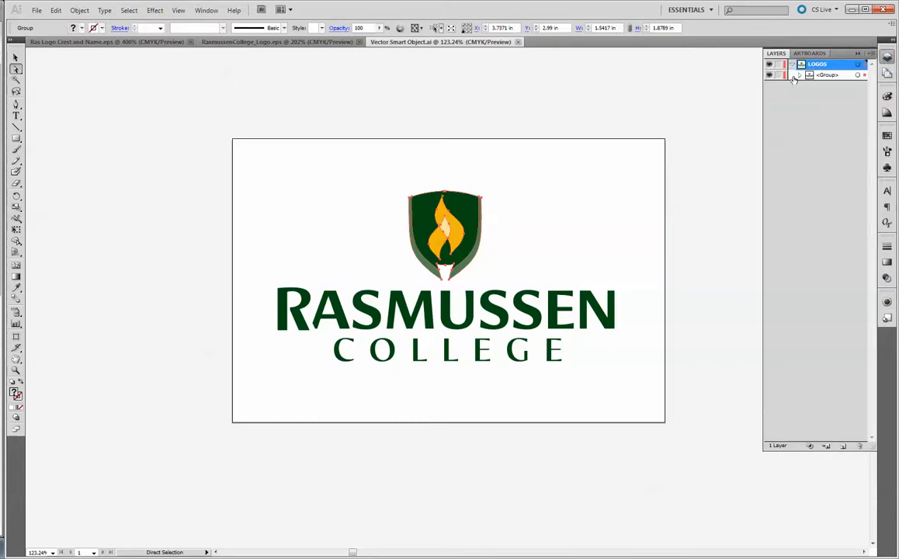
click(801, 75)
click(808, 85)
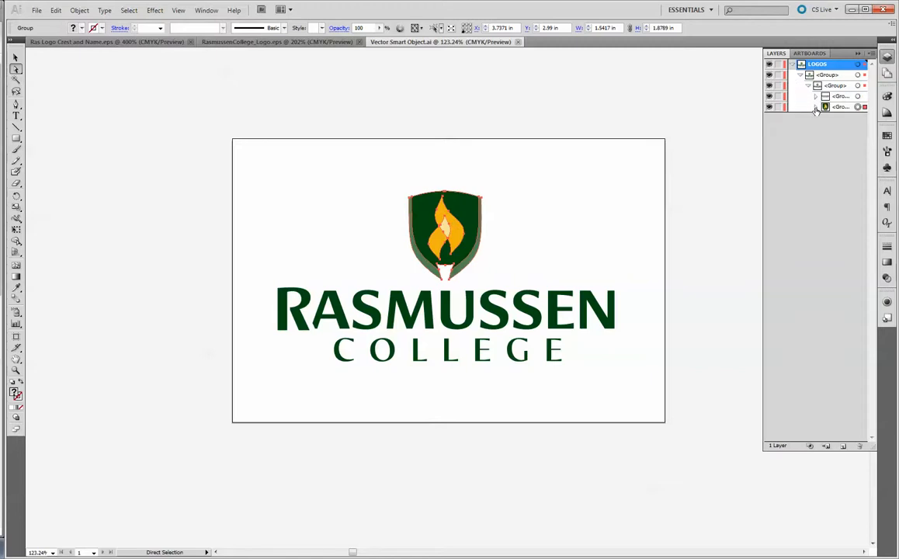
click(769, 106)
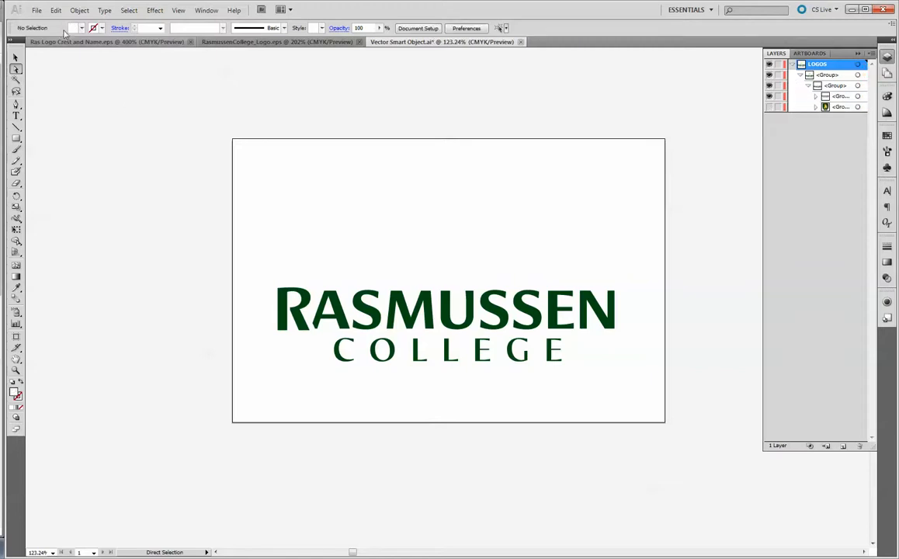
- Close Vector Smart Object.ai with its changes saved and, back in Photoshop, move the updated wordmark up slightly
click(521, 42)
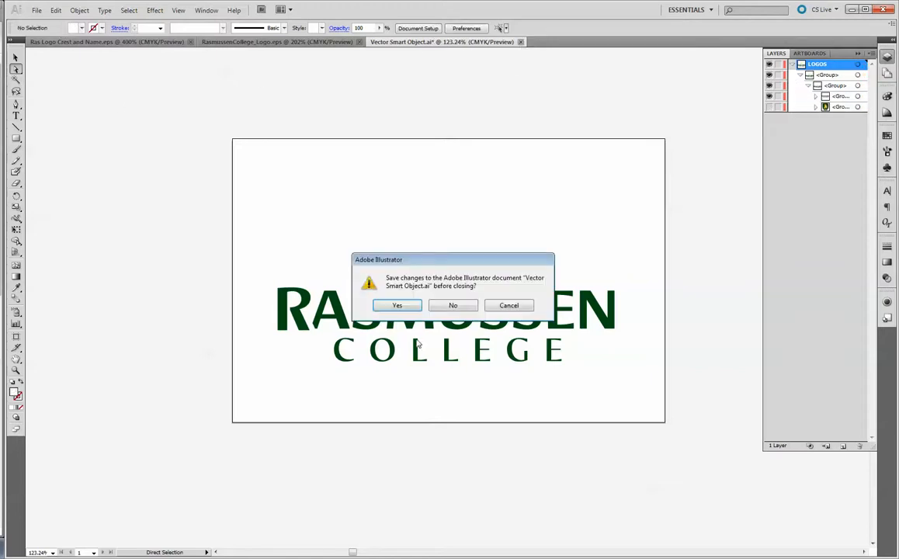
click(397, 306)
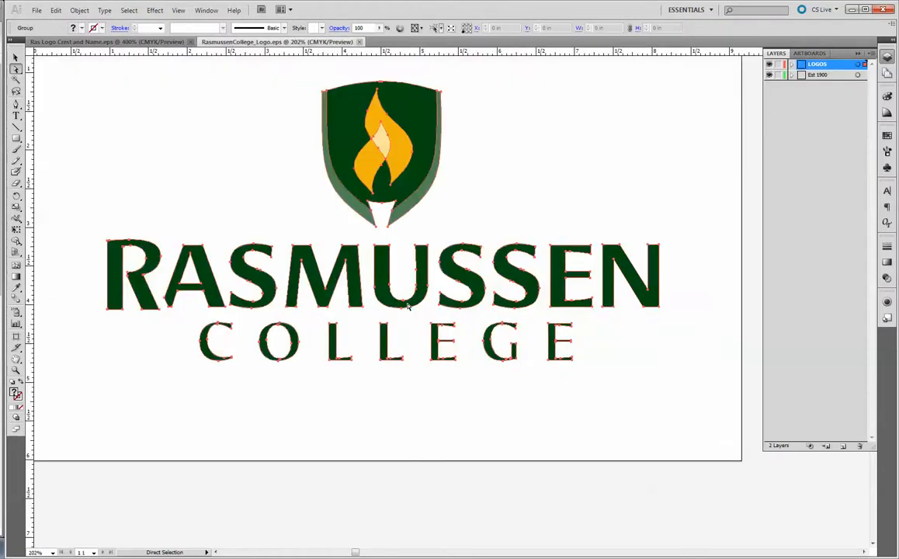
key(alt+Tab)
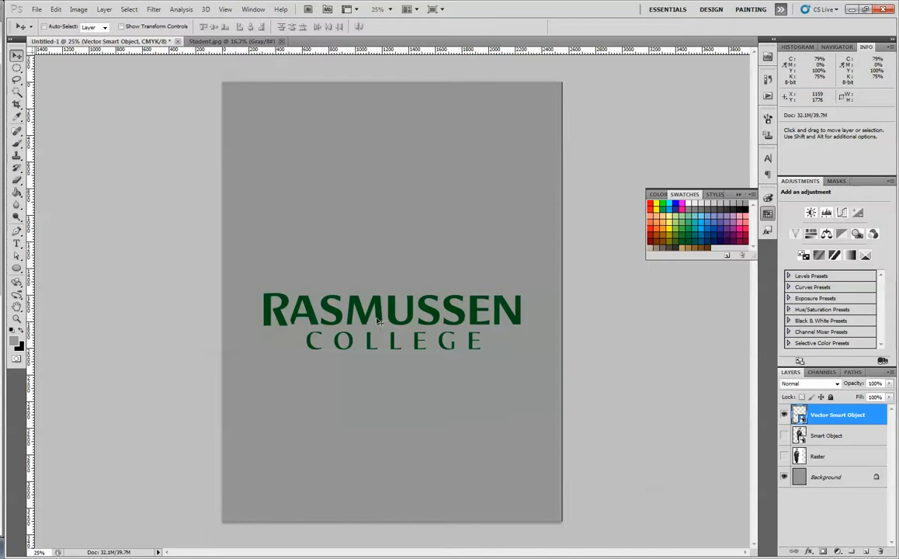
drag(378, 321, 383, 290)
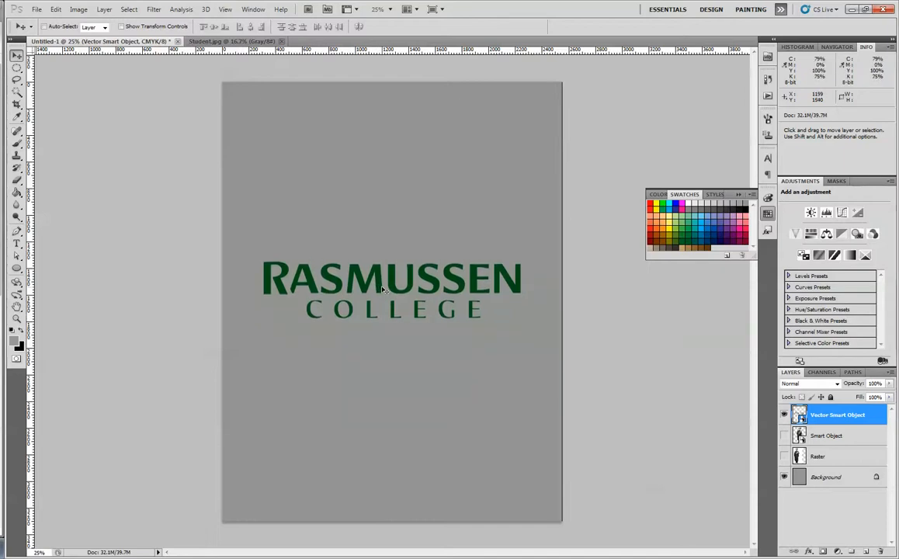